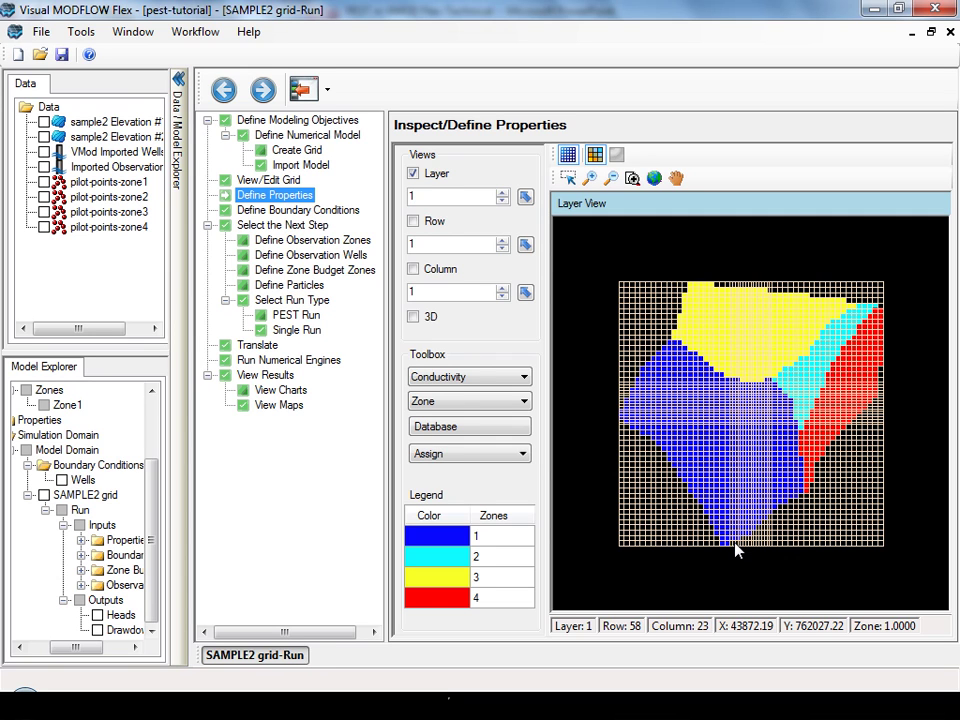
# - Show calculated heads at the last time step (5000) and chart calculated vs observed heads for all observation wells
pyautogui.click(294, 405)
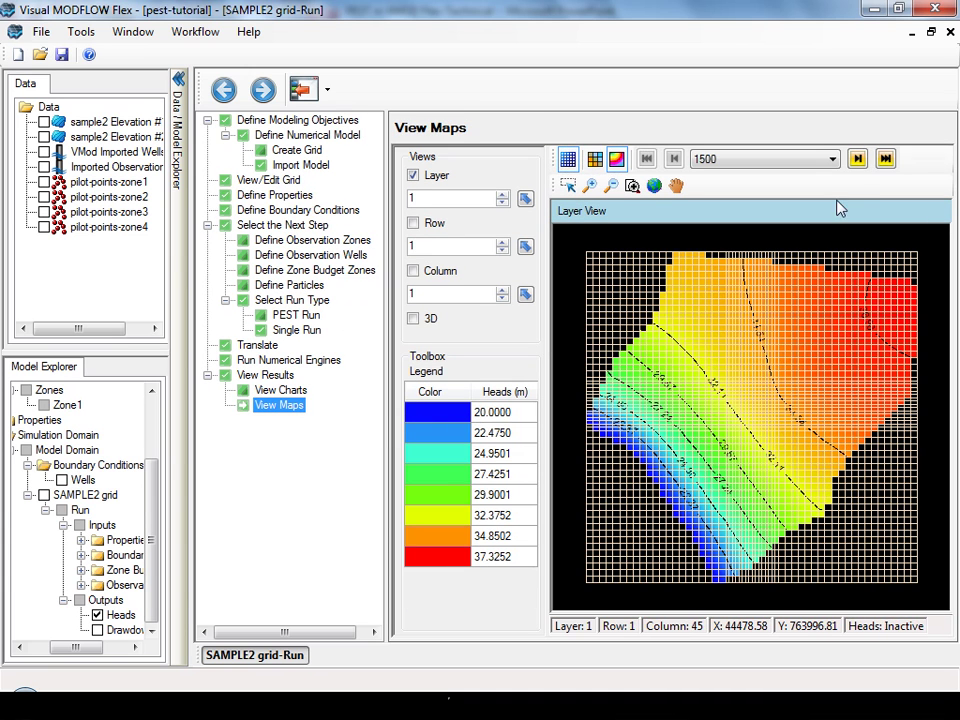
pyautogui.click(857, 158)
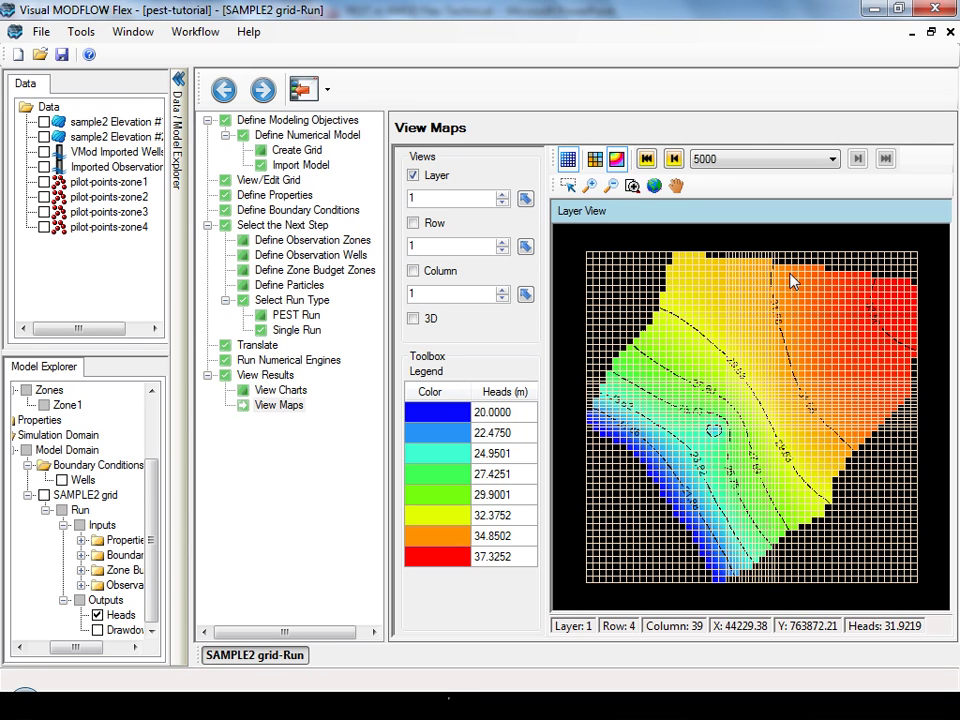
pyautogui.click(282, 390)
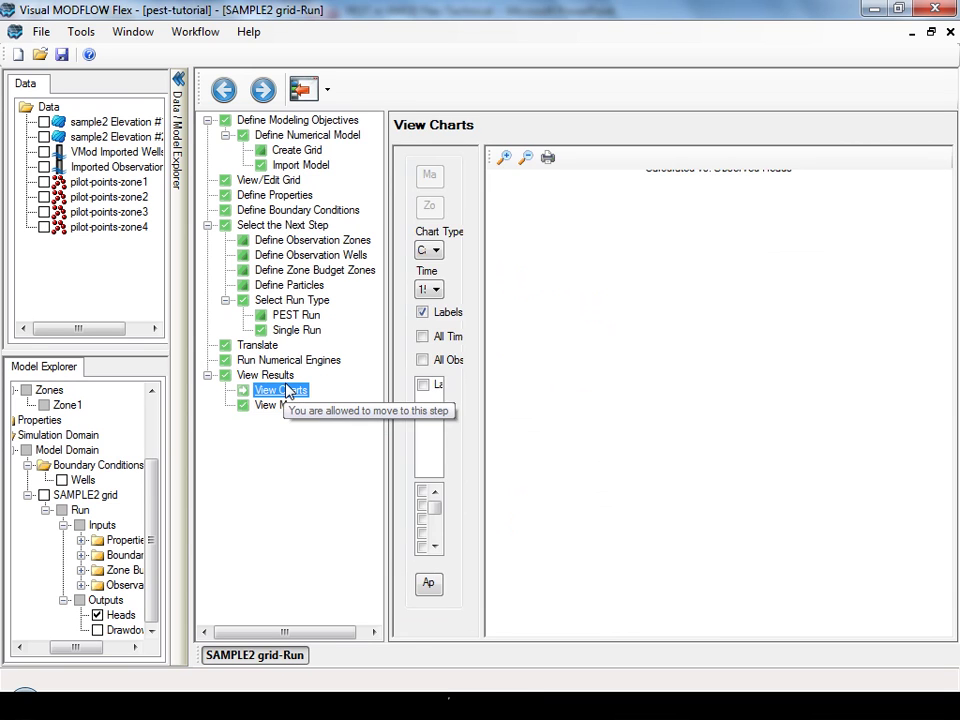
pyautogui.click(422, 359)
pyautogui.click(428, 584)
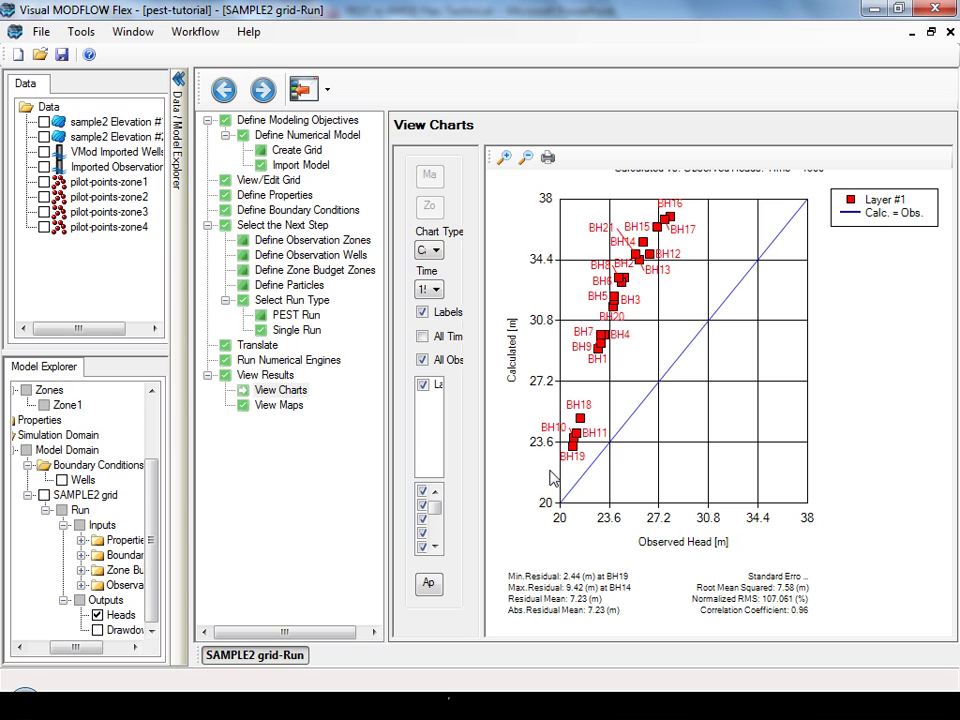
# - Start a PEST Run and narrow the side panel to widen the observation tables
pyautogui.click(292, 316)
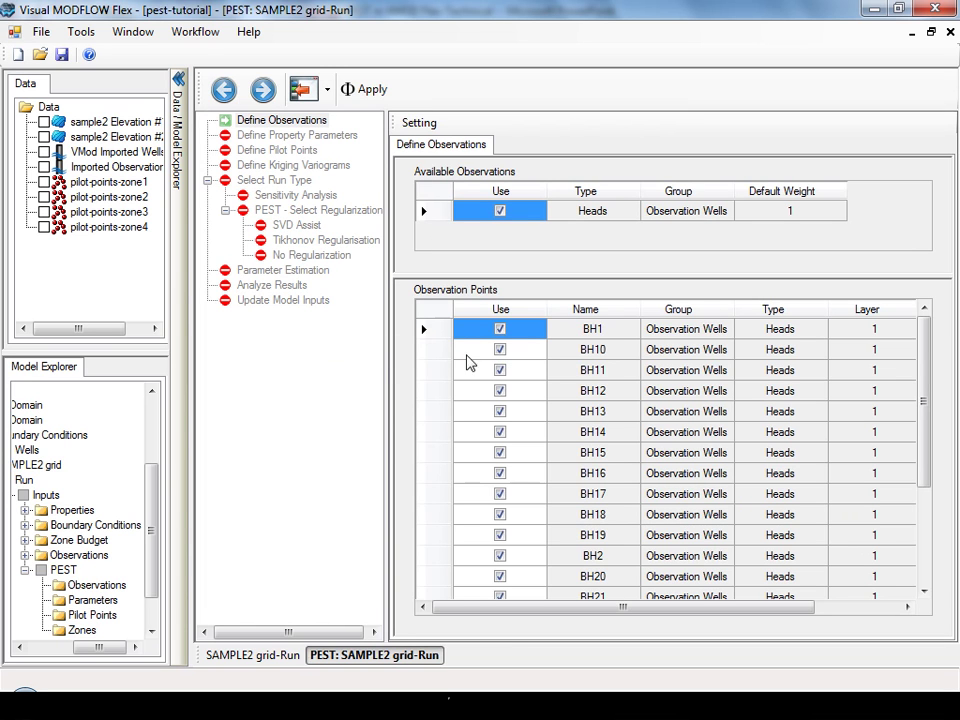
pyautogui.moveTo(185, 265); pyautogui.dragTo(82, 223)
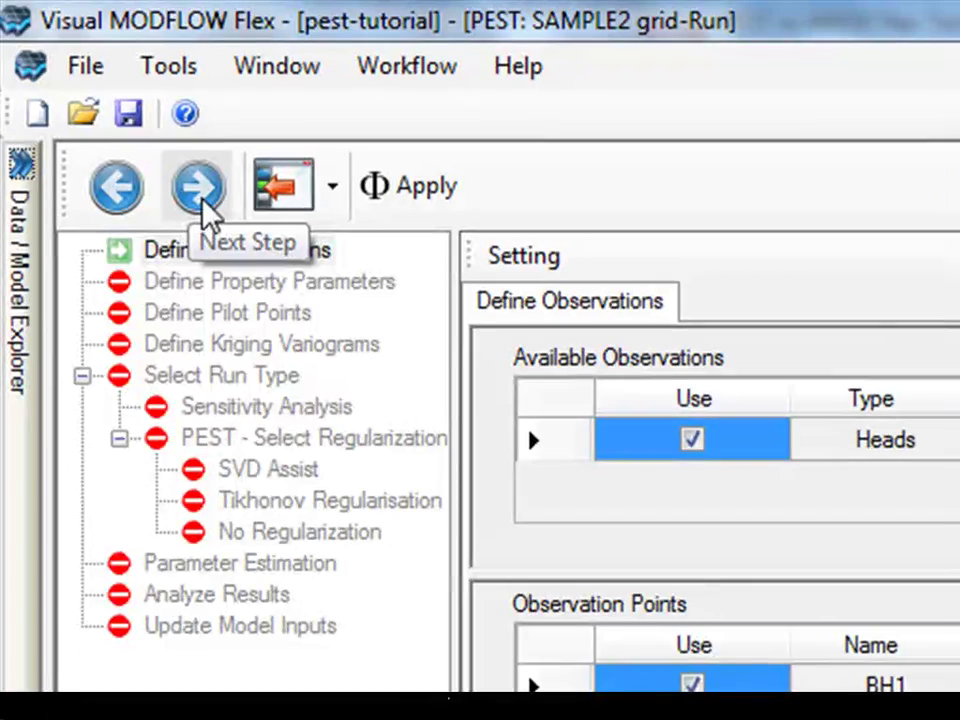
# - Move on to the property parameters and set Kx Min to 1 for zones 1–4
pyautogui.click(133, 128)
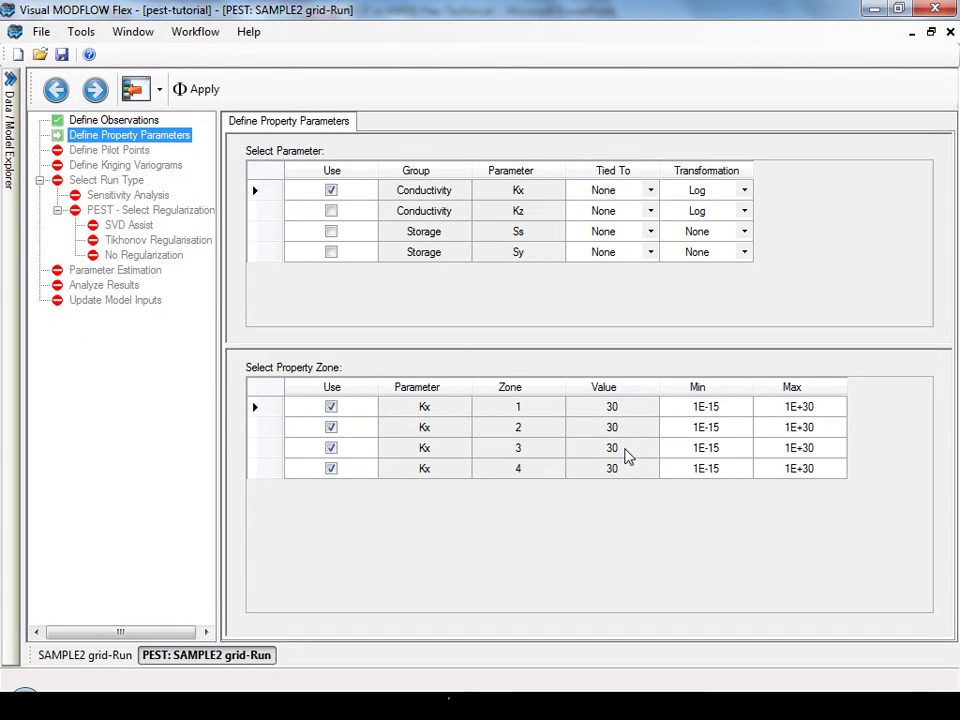
pyautogui.click(722, 409)
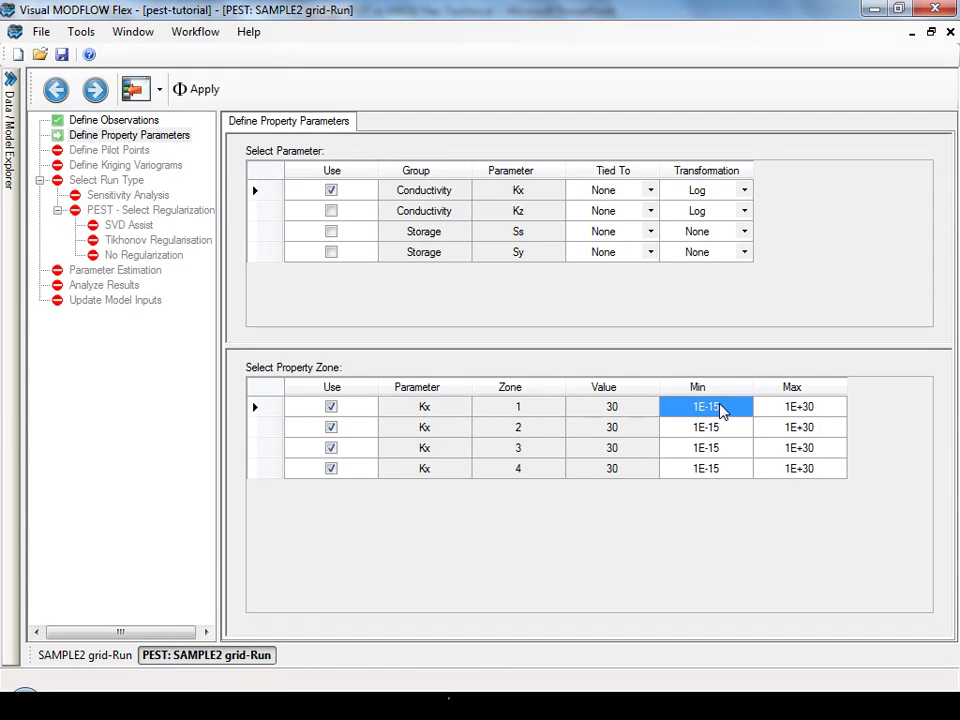
pyautogui.write('1')
pyautogui.press('Return')
pyautogui.write('1')
pyautogui.press('Return')
pyautogui.write('1')
pyautogui.press('Return')
pyautogui.write('1')
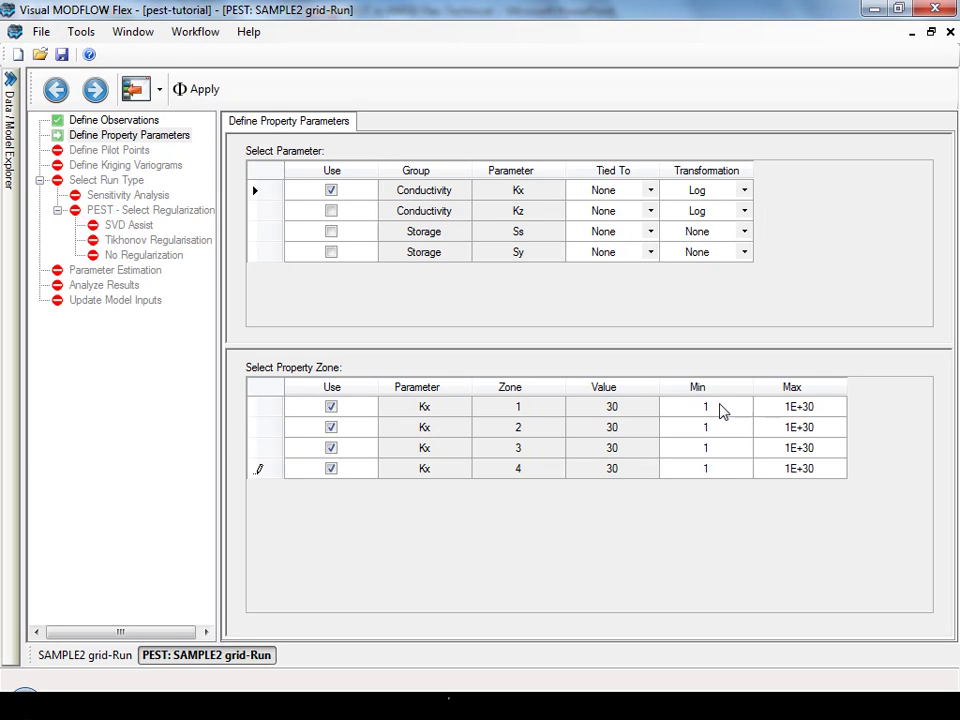
pyautogui.press('Tab')
# - Set Kx Max to 300 for zones 1–4 and keep the Log transformation
pyautogui.write('300')
pyautogui.press('Up')
pyautogui.write('300')
pyautogui.press('Up')
pyautogui.write('300')
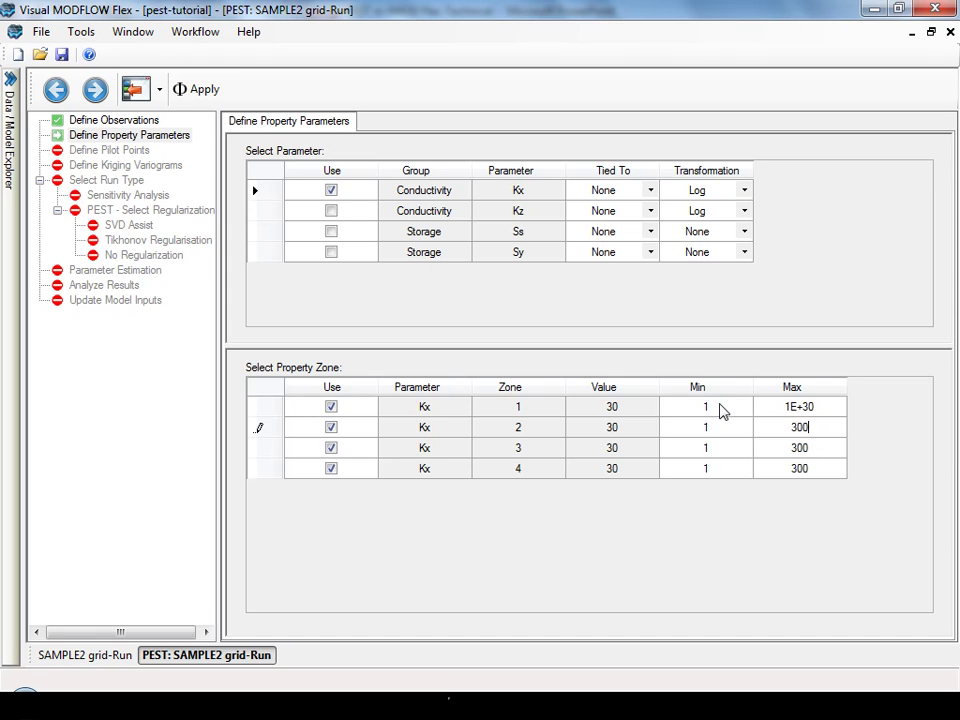
pyautogui.press('Up')
pyautogui.write('300')
pyautogui.press('Return')
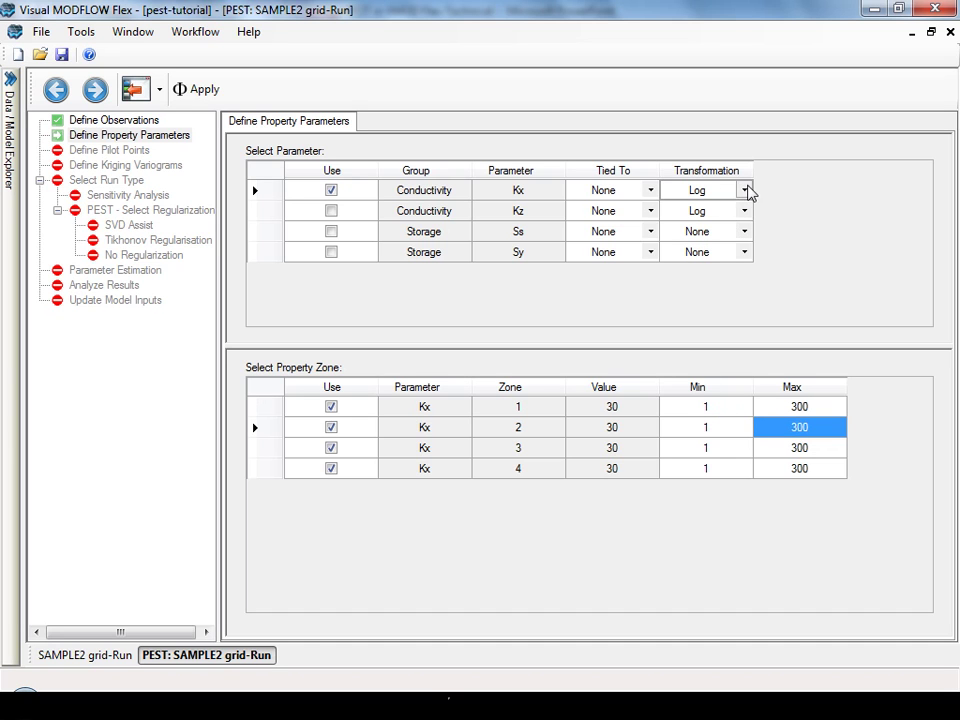
pyautogui.click(745, 190)
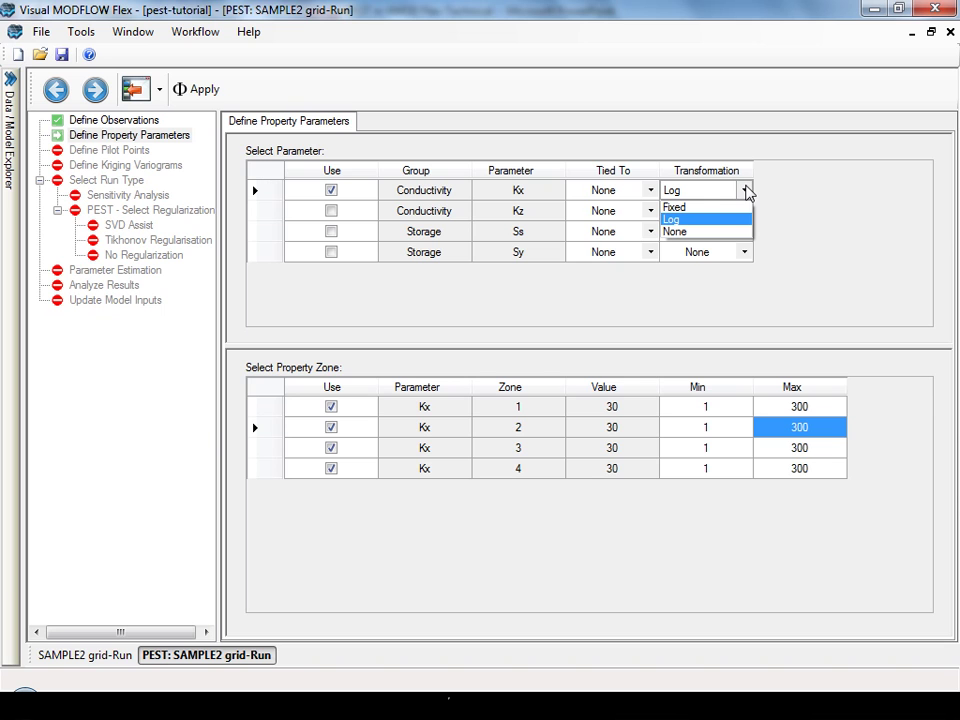
pyautogui.click(530, 148)
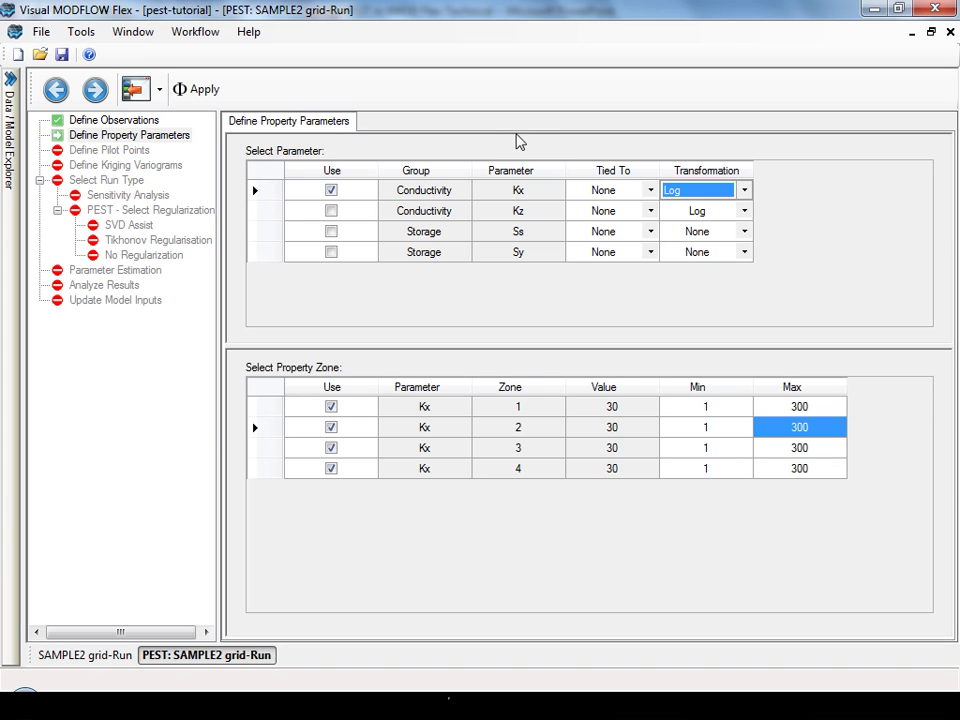
pyautogui.click(96, 91)
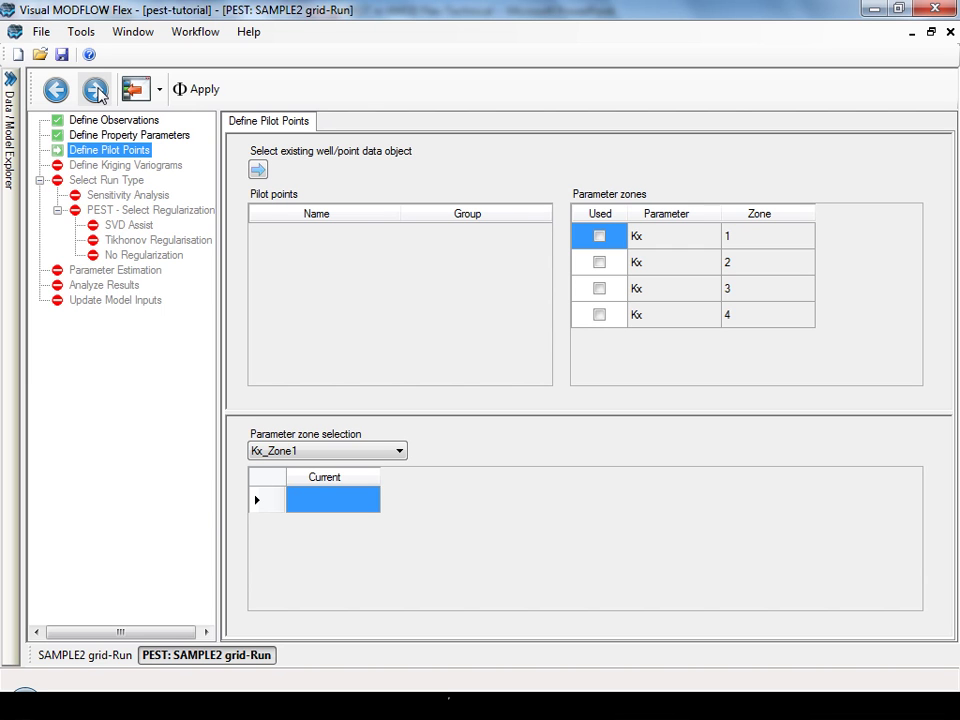
# - Inspect the SAMPLE2 grid-Run zone map by toggling pilot-points-zone1–3 off and back on, then return to PEST
pyautogui.click(9, 130)
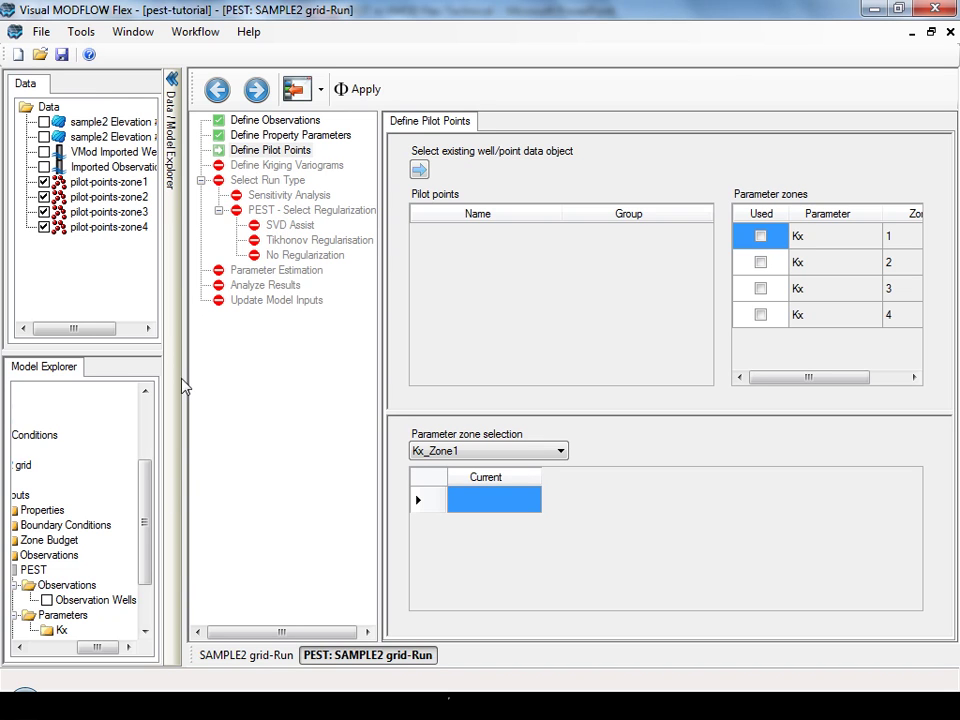
pyautogui.click(270, 655)
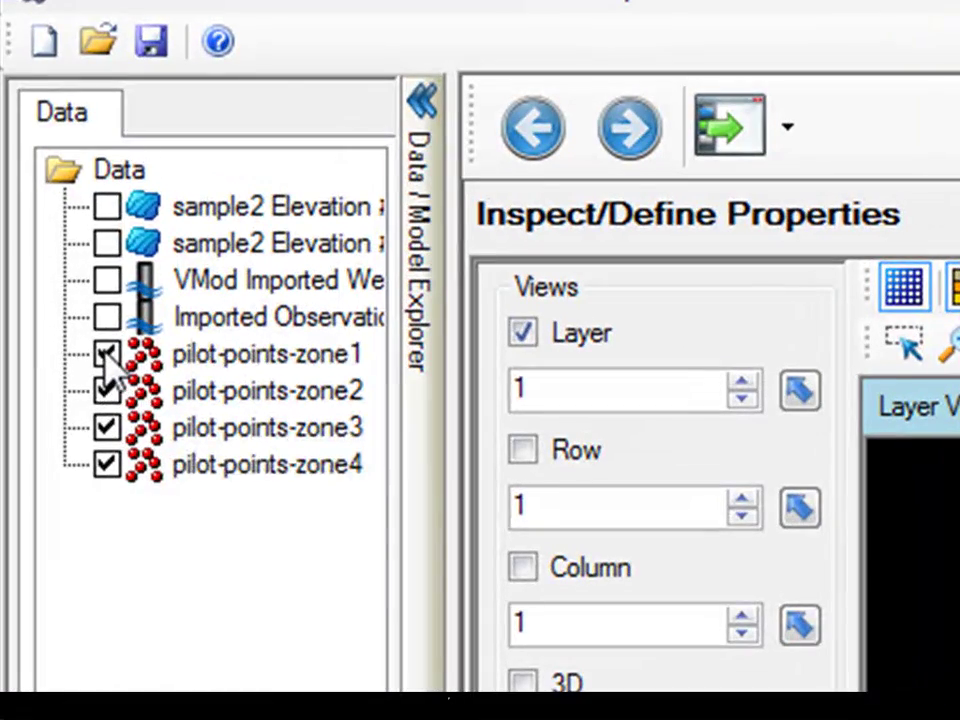
pyautogui.click(106, 355)
pyautogui.click(107, 391)
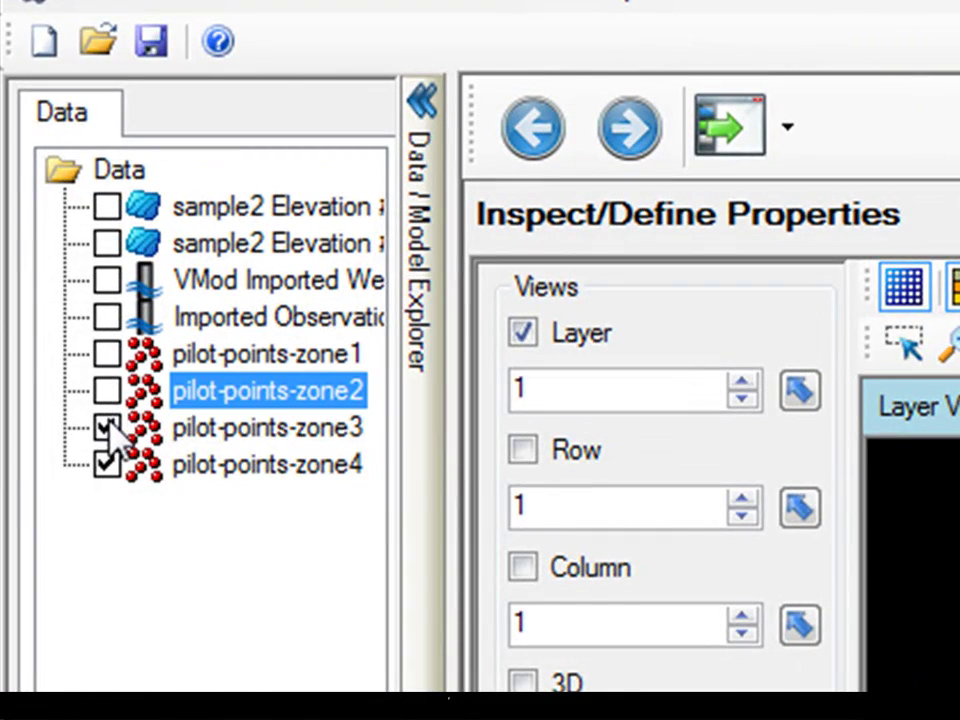
pyautogui.click(107, 428)
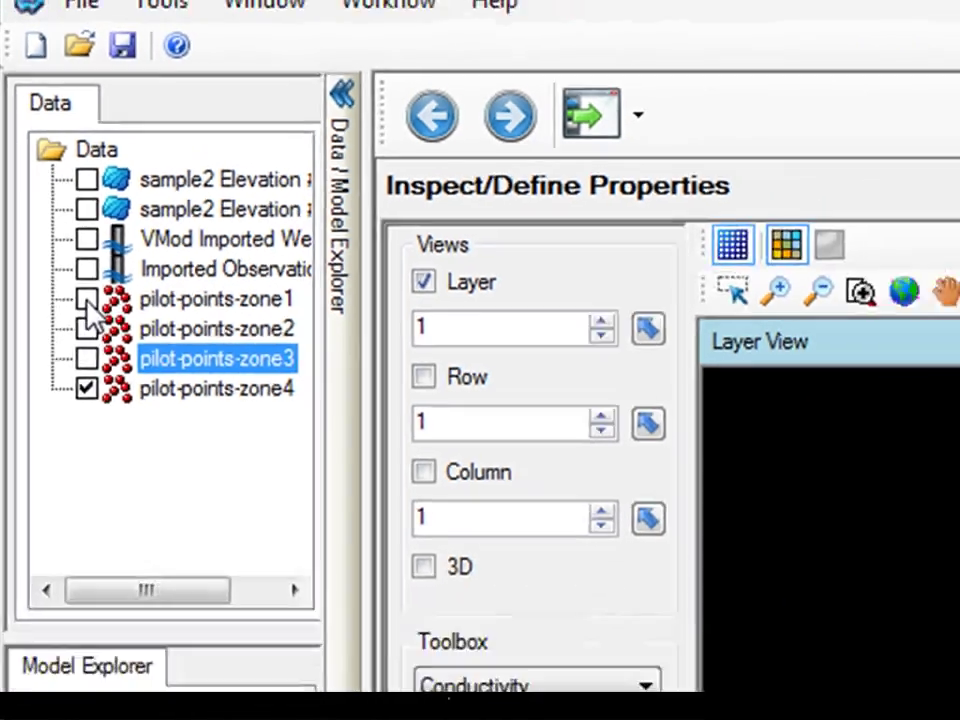
pyautogui.click(106, 355)
pyautogui.click(44, 197)
pyautogui.click(44, 212)
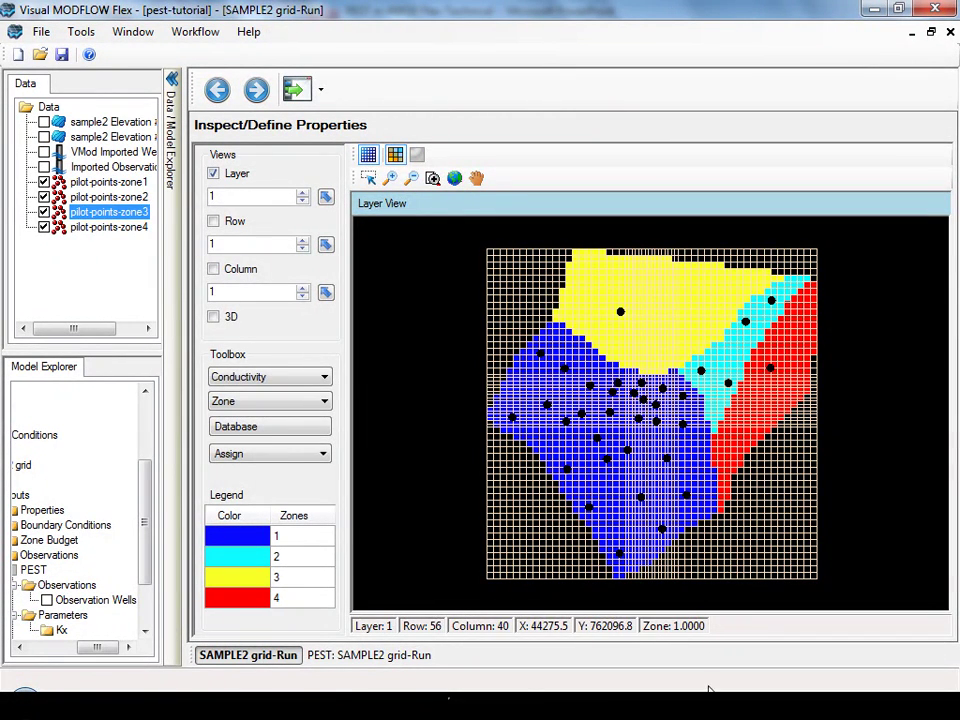
pyautogui.click(390, 656)
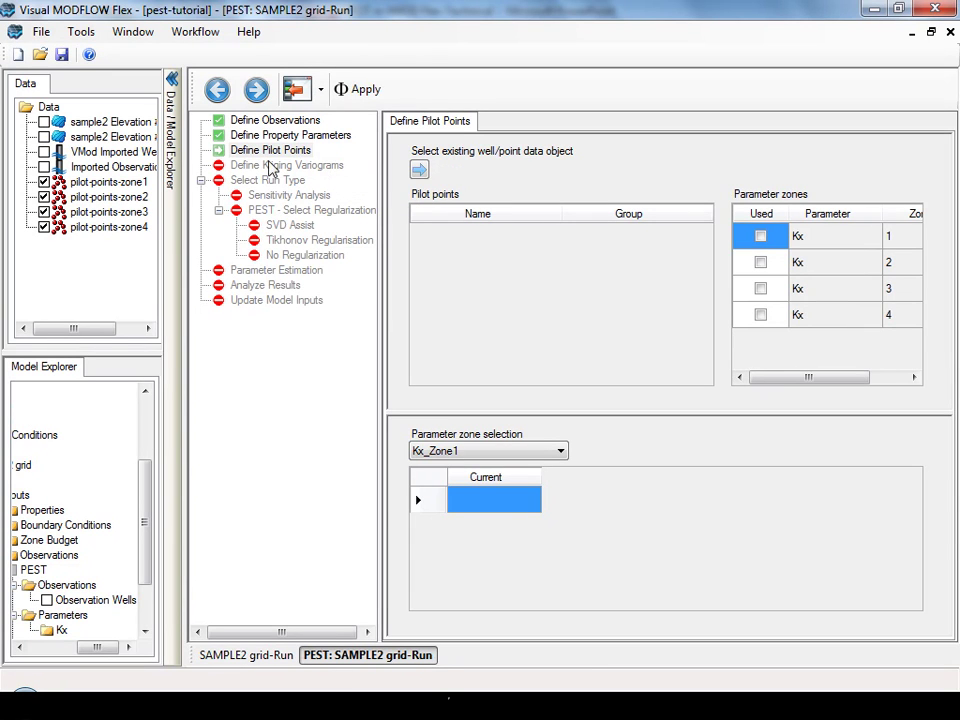
# - Assign pilot-points-zone1 through zone4 to Kx zones 1–4
pyautogui.click(105, 182)
pyautogui.click(419, 170)
pyautogui.click(110, 197)
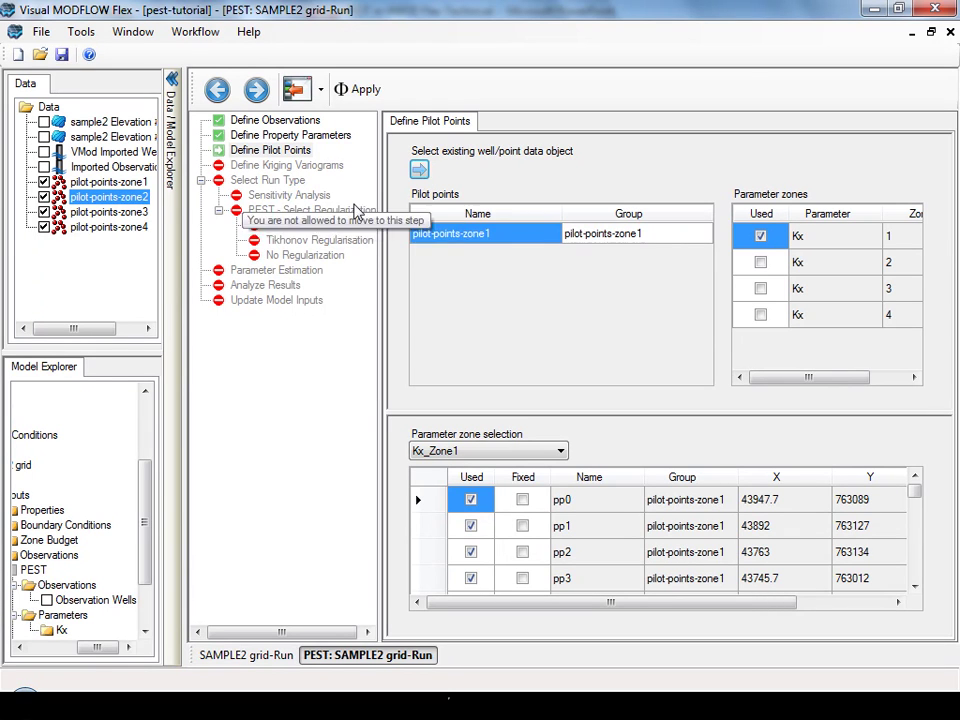
pyautogui.click(419, 170)
pyautogui.click(108, 212)
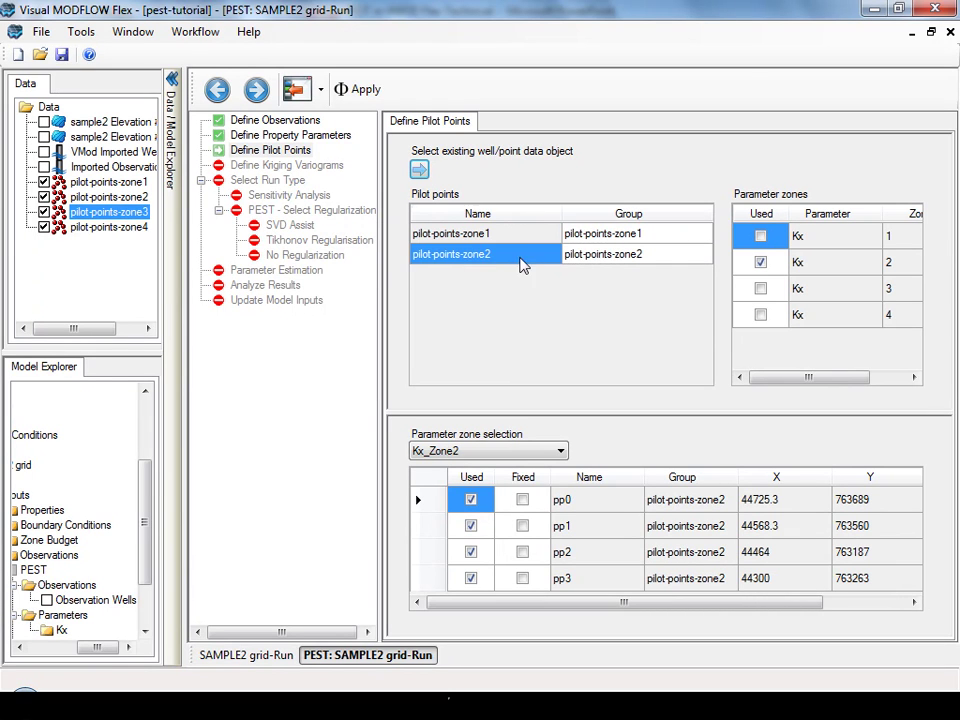
pyautogui.click(419, 171)
pyautogui.click(102, 227)
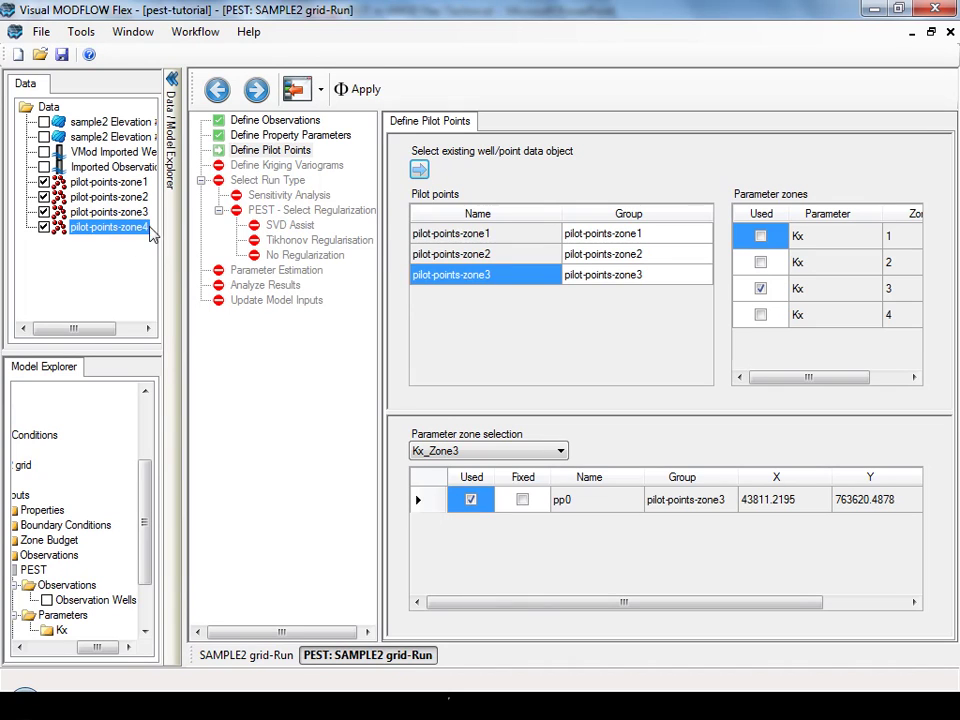
pyautogui.click(419, 171)
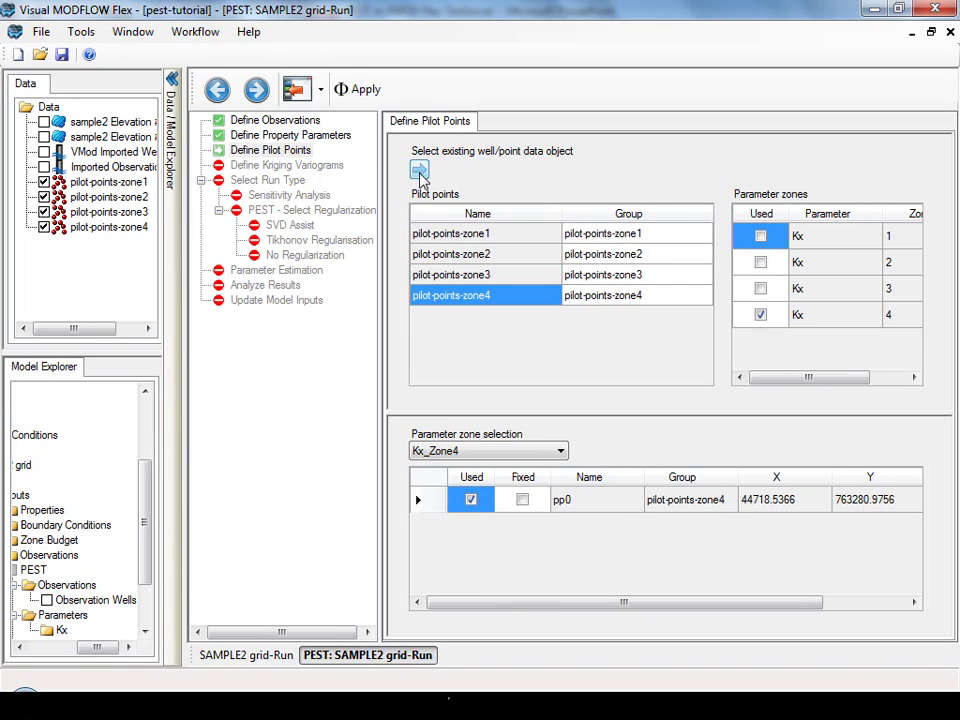
# - Review zone 1's pilot points, confirming pp0 stays unfixed with value 30
pyautogui.click(172, 78)
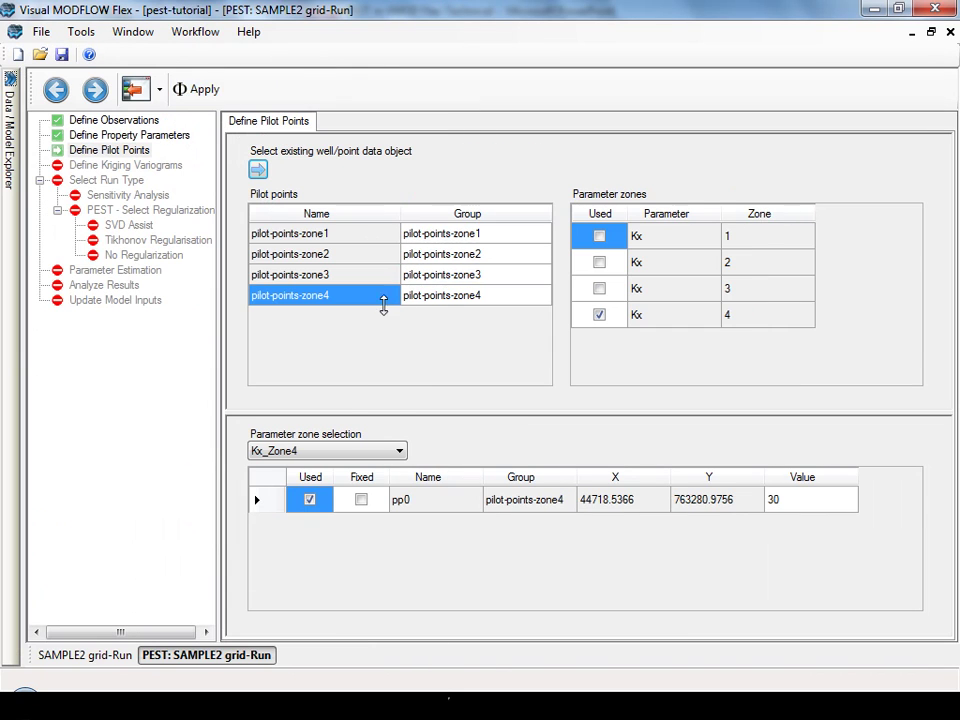
pyautogui.click(340, 233)
pyautogui.moveTo(480, 411); pyautogui.dragTo(480, 336)
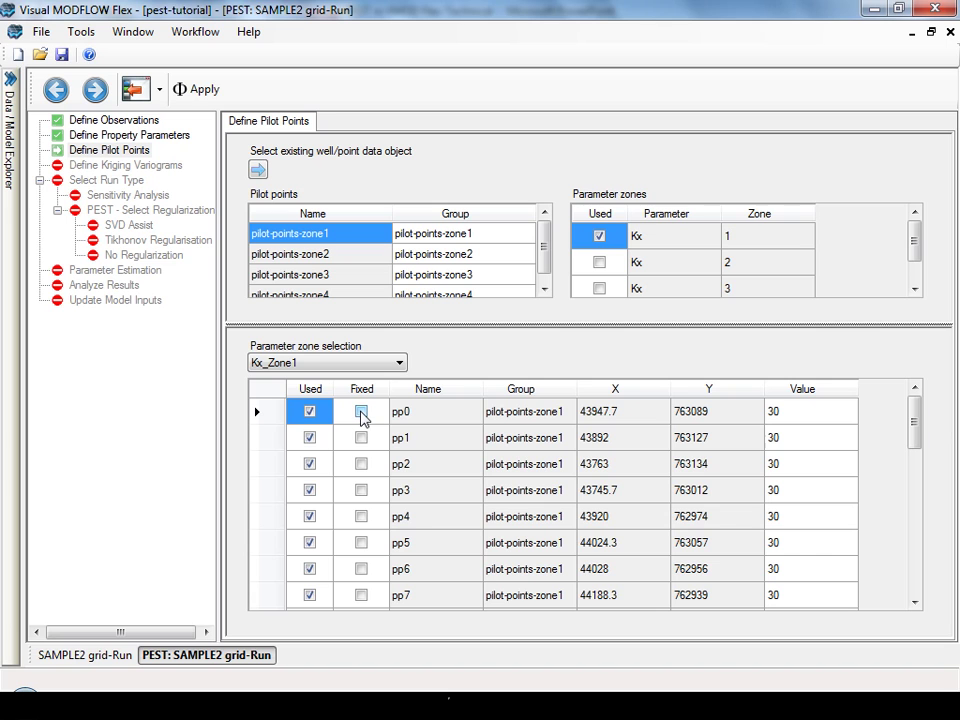
pyautogui.click(361, 412)
pyautogui.click(789, 420)
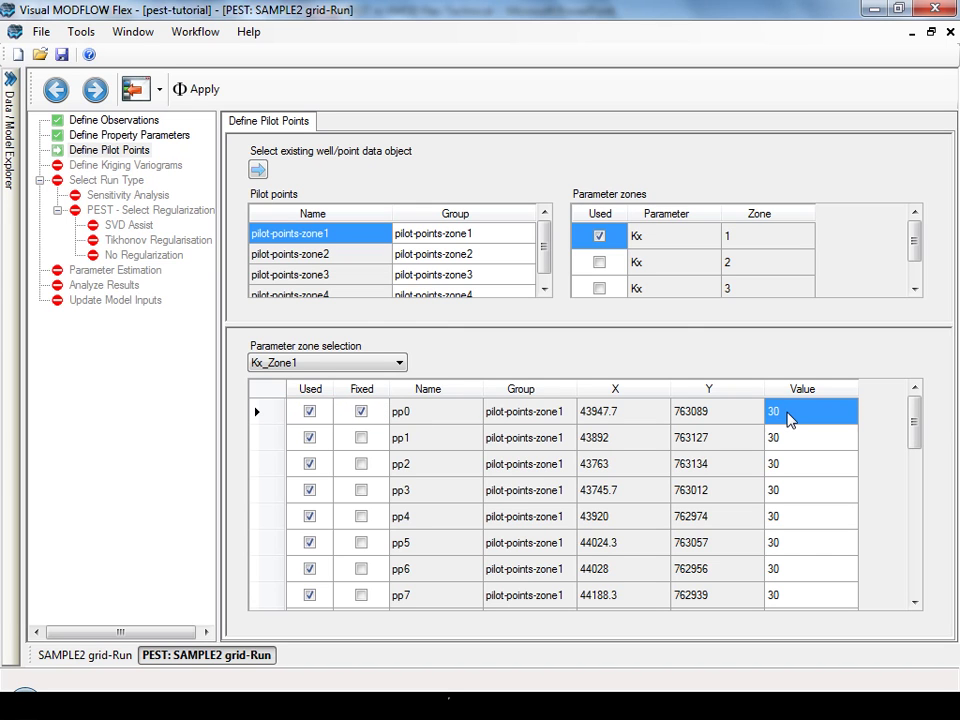
pyautogui.click(363, 415)
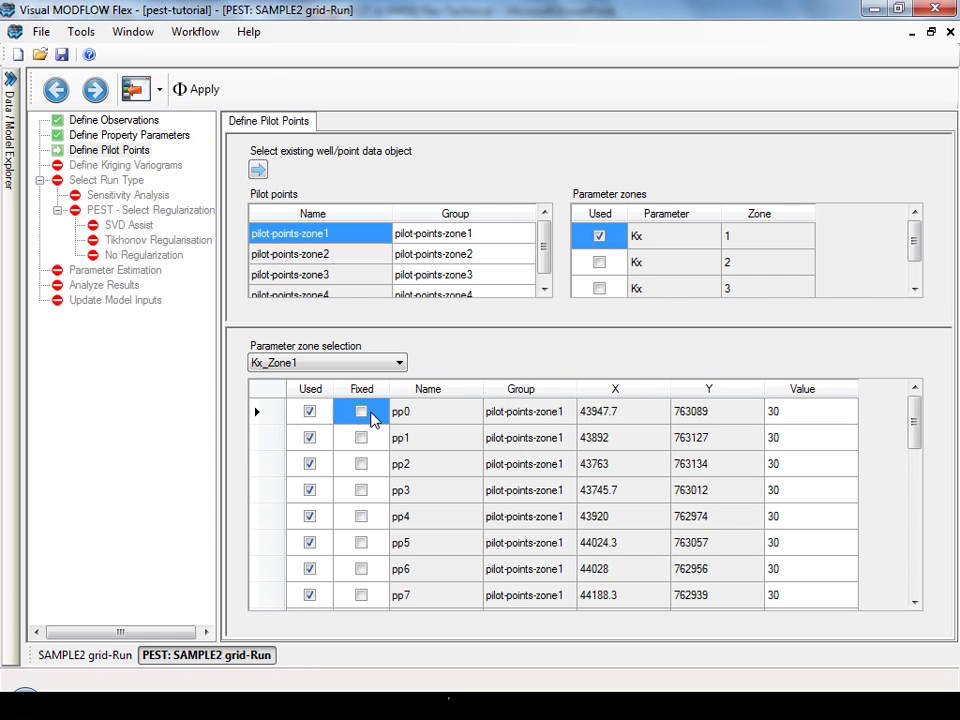
# - In the kriging variograms step, set the log transform for Kx Zone1 through Zone4
pyautogui.click(97, 91)
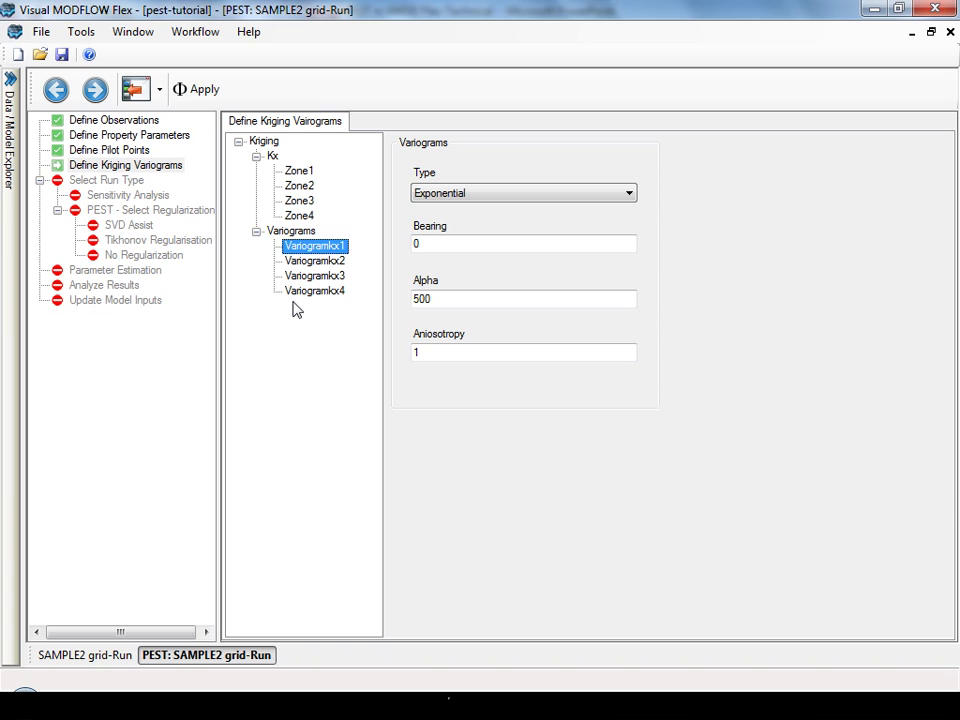
pyautogui.click(300, 171)
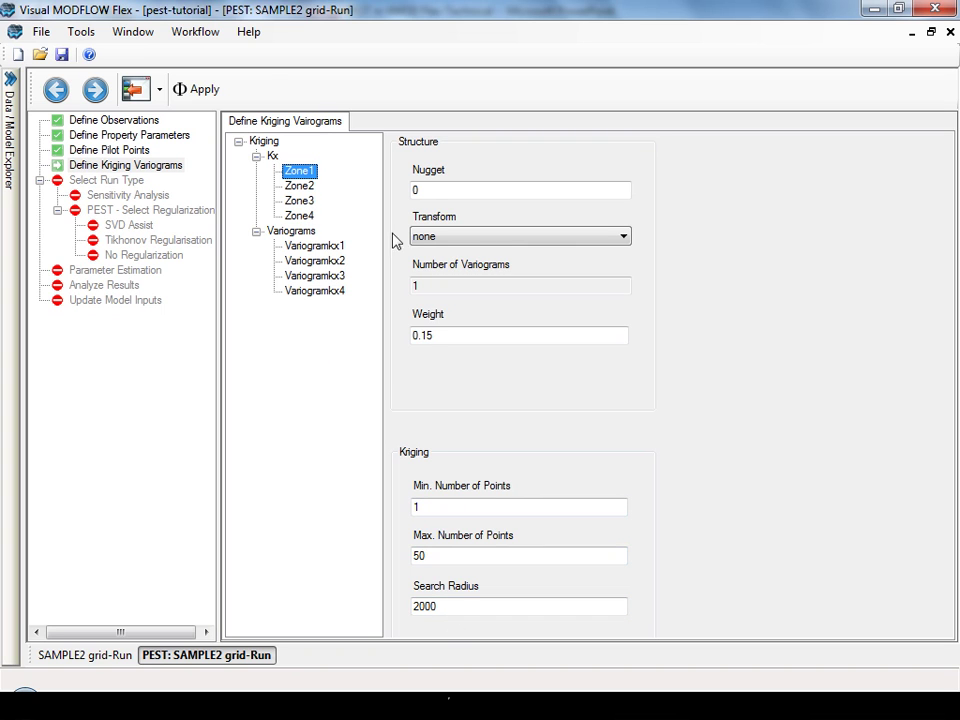
pyautogui.click(484, 238)
pyautogui.click(478, 266)
pyautogui.click(299, 186)
pyautogui.click(456, 240)
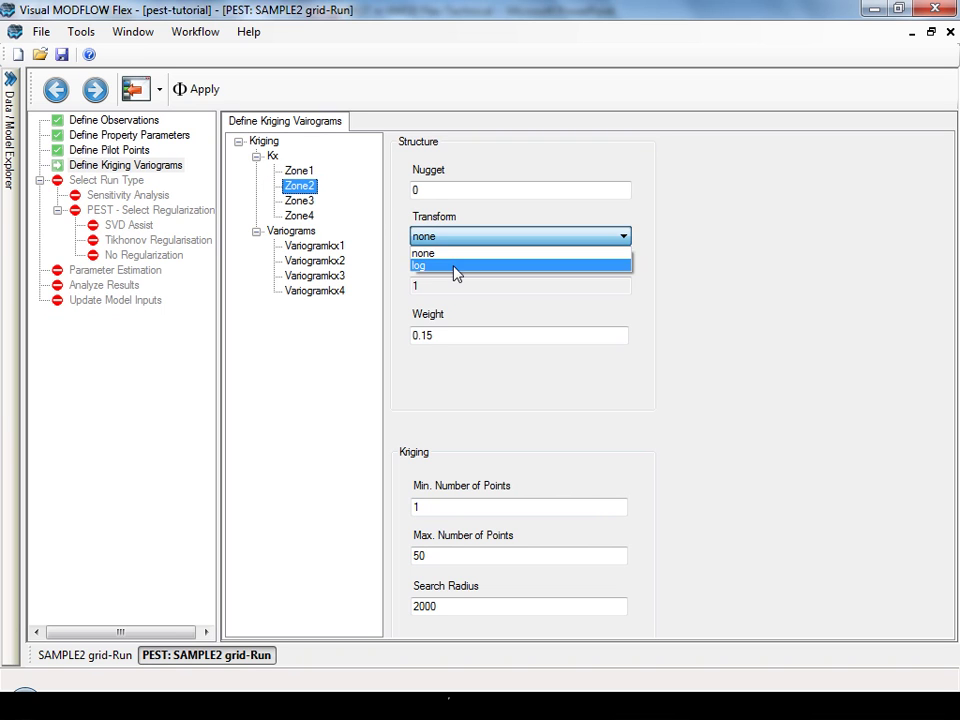
pyautogui.click(452, 266)
pyautogui.click(298, 201)
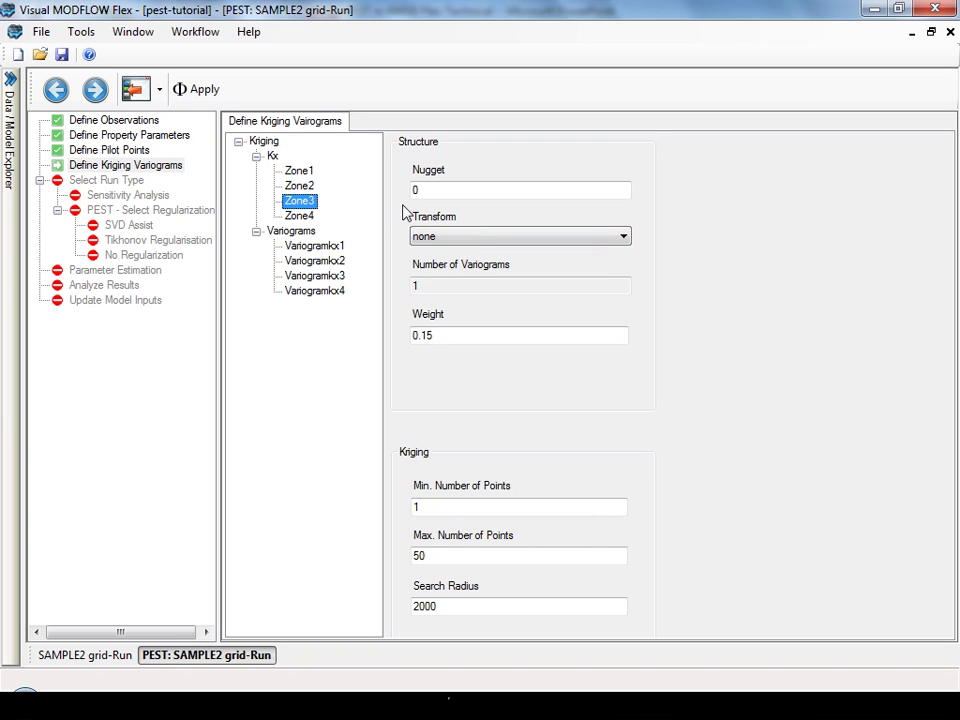
pyautogui.click(469, 241)
pyautogui.click(463, 270)
pyautogui.click(300, 216)
pyautogui.click(436, 238)
pyautogui.click(448, 270)
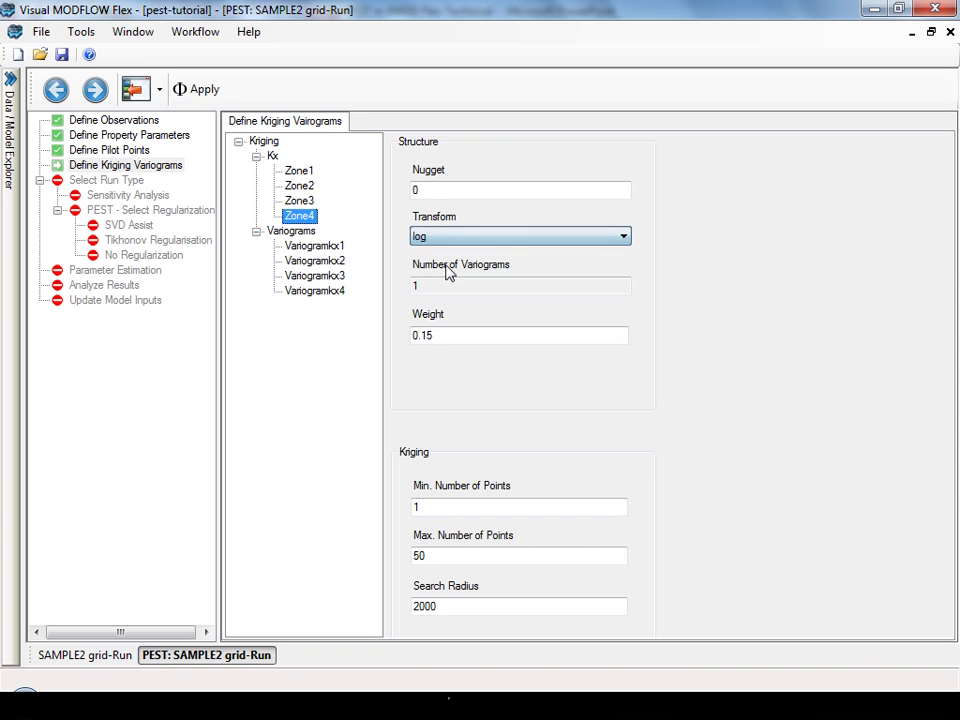
# - Give Variogramkx2 anisotropy 2 and bearing 45
pyautogui.click(315, 261)
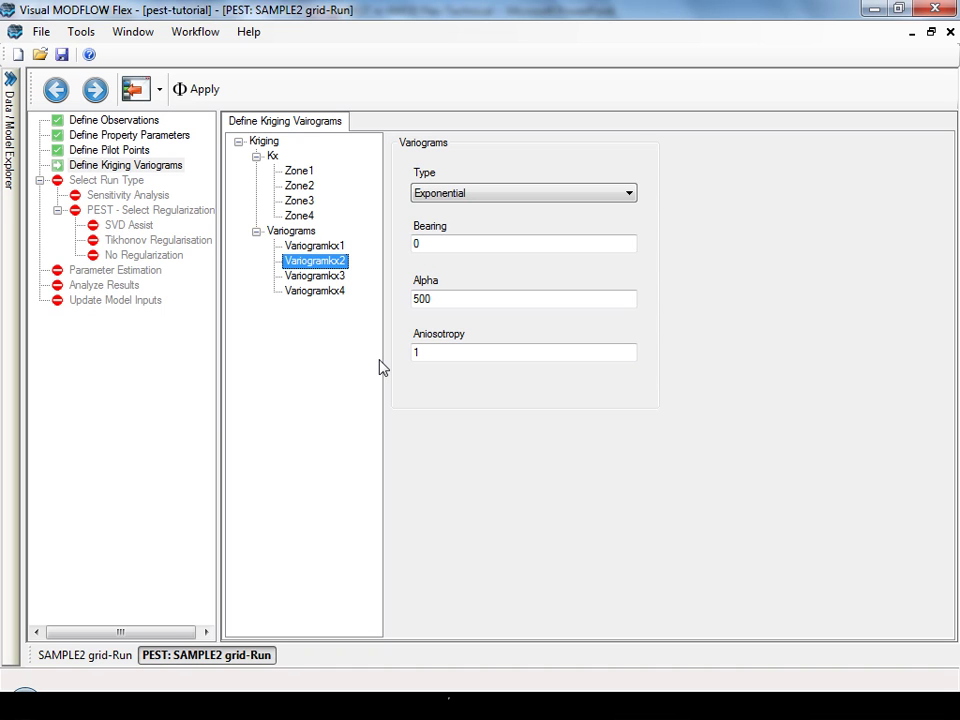
pyautogui.doubleClick(402, 356)
pyautogui.write('2')
pyautogui.doubleClick(439, 244)
pyautogui.write('45')
pyautogui.click(446, 349)
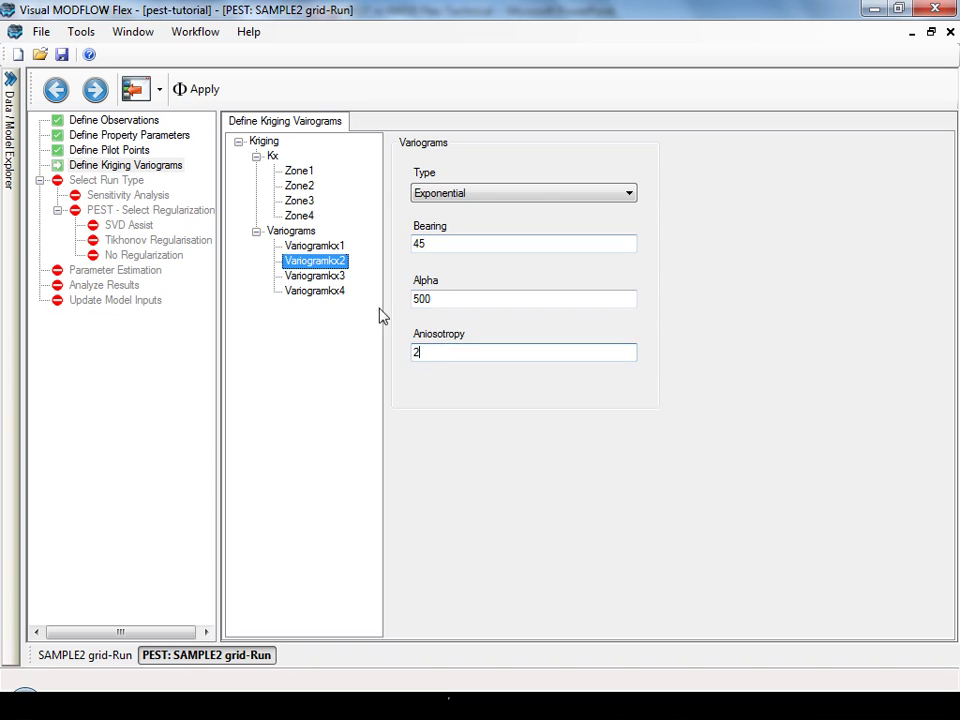
pyautogui.click(320, 276)
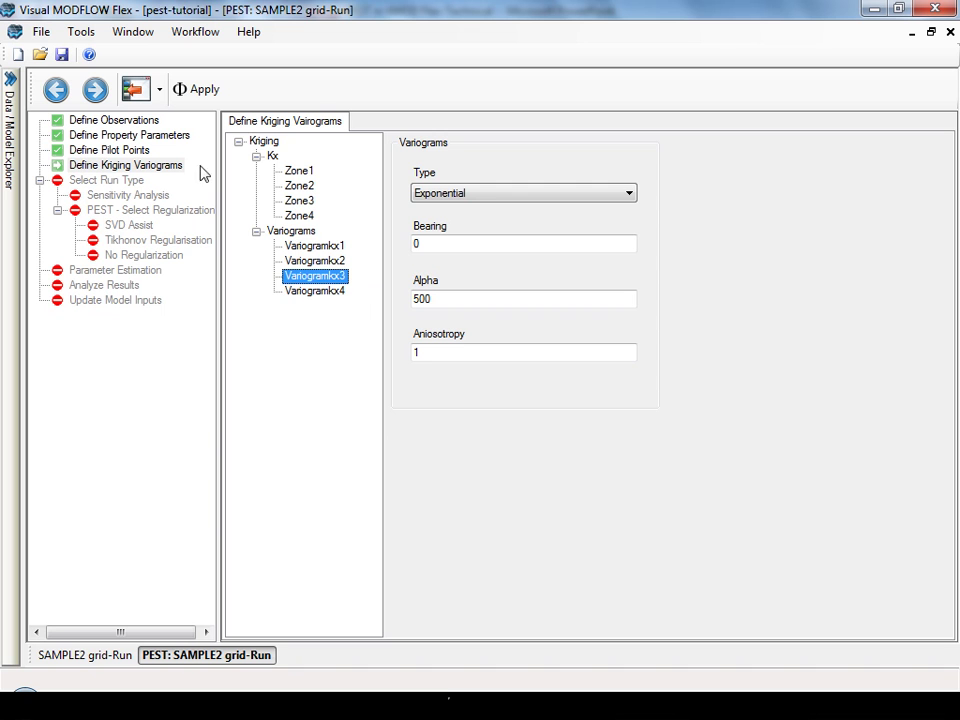
# - Run kriging and select Parameter Estimation as the PEST run type
pyautogui.click(95, 90)
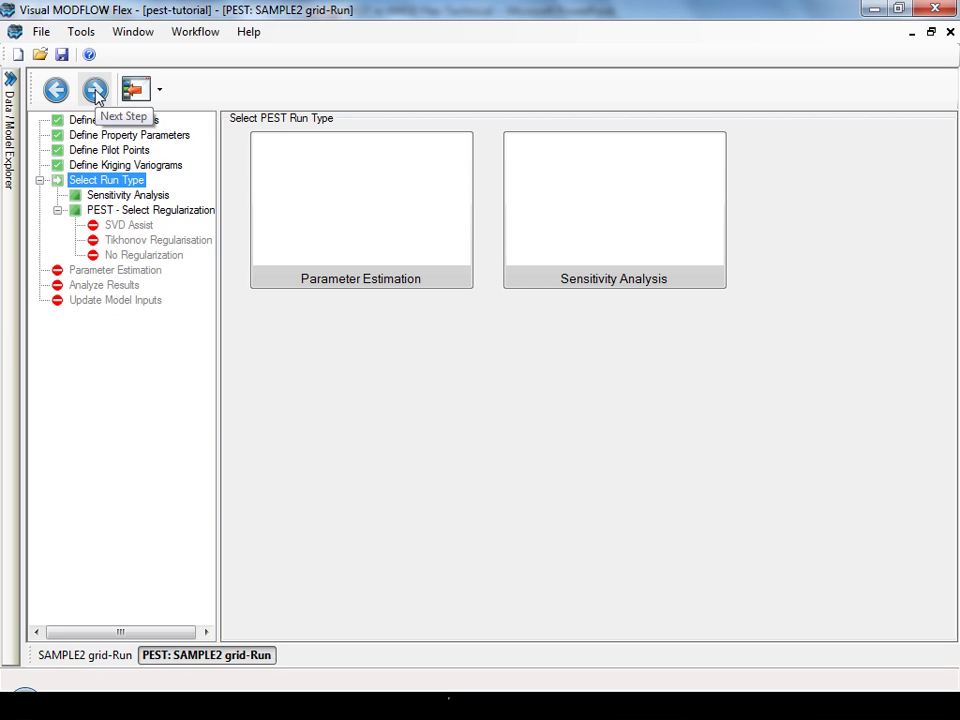
pyautogui.click(95, 90)
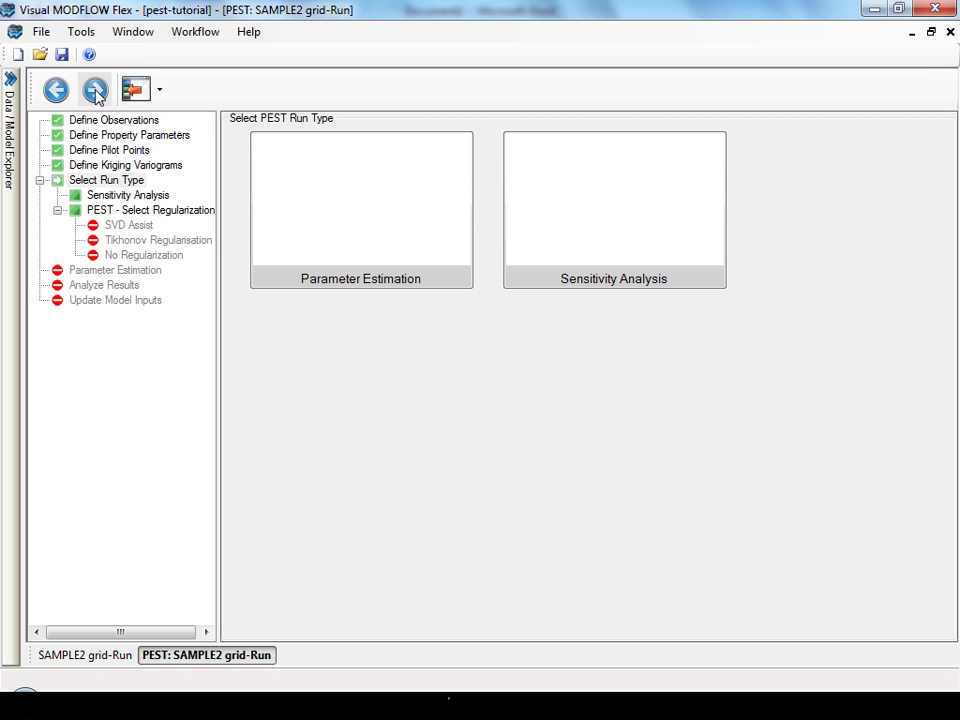
pyautogui.click(338, 229)
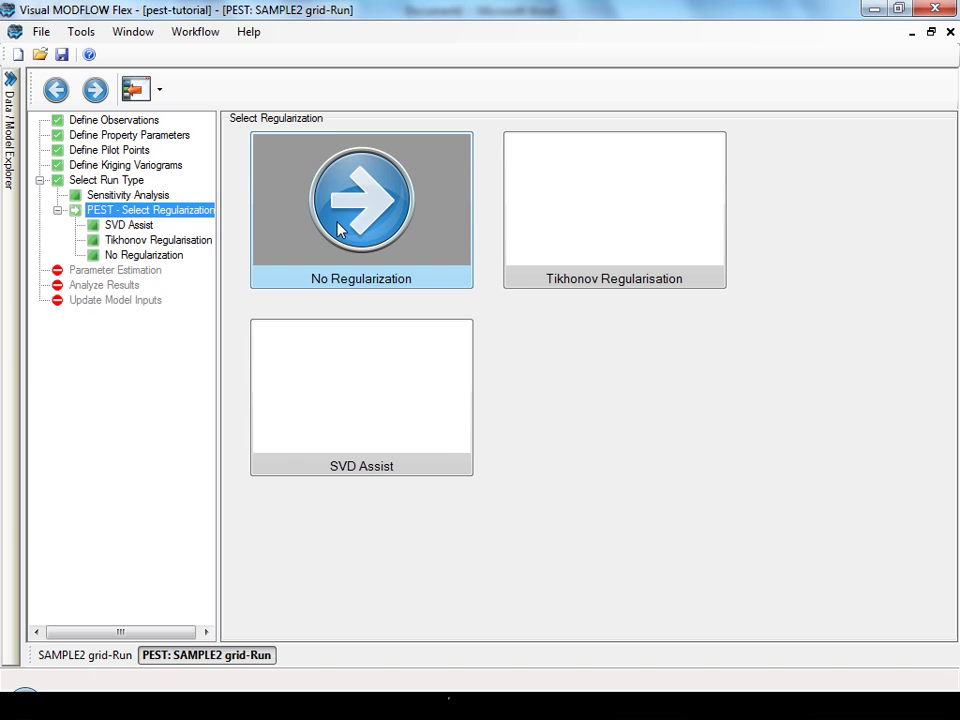
# - Select No Regularization to generate the PEST control file
pyautogui.click(338, 226)
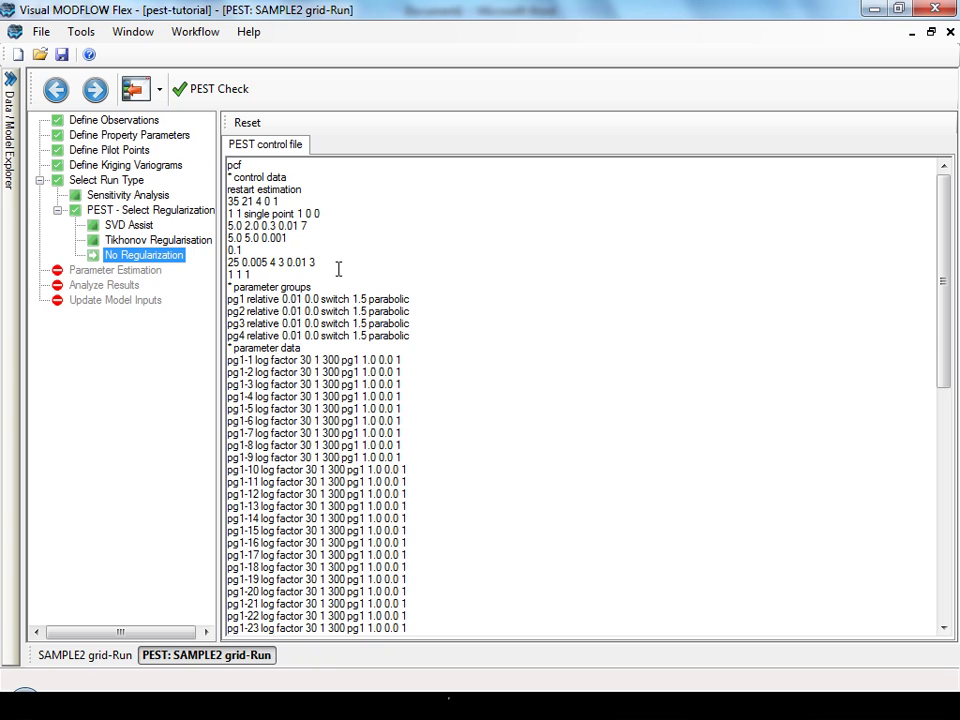
# - Run PEST Check on the control file, confirm no errors, and advance to Parameter Estimation
pyautogui.click(230, 93)
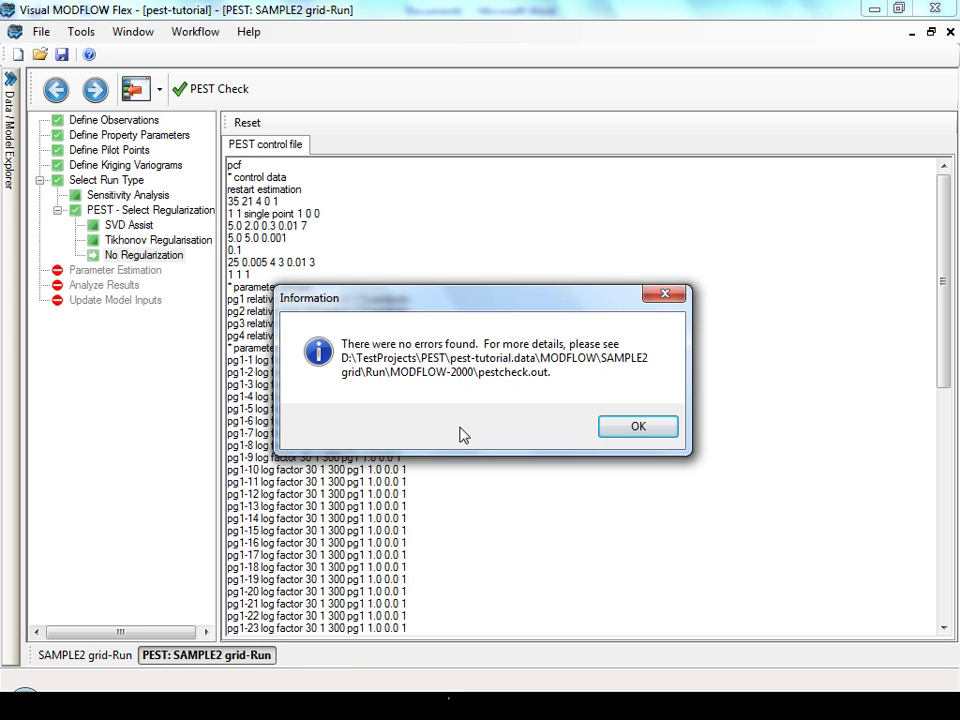
pyautogui.click(632, 428)
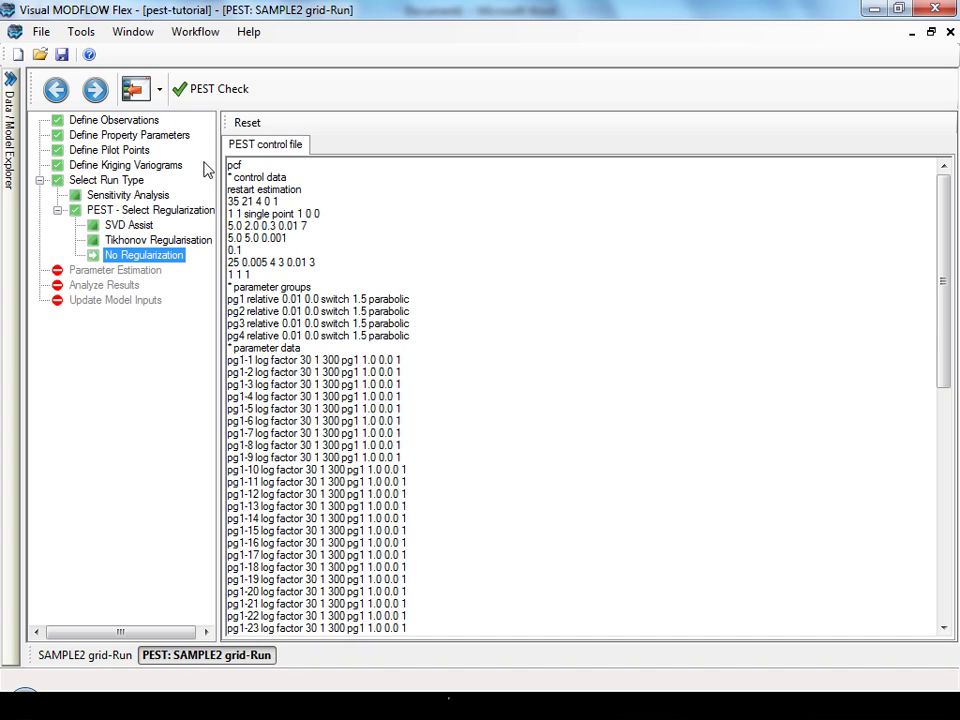
pyautogui.click(95, 90)
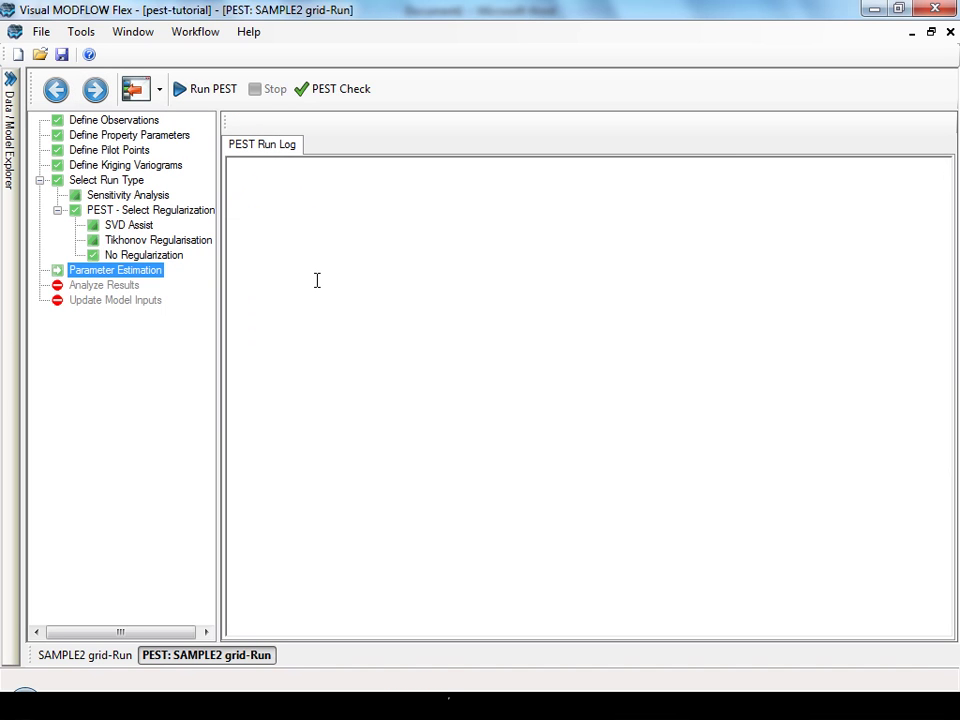
# - Run PEST until optimisation completes after 1147 model calls
pyautogui.click(213, 95)
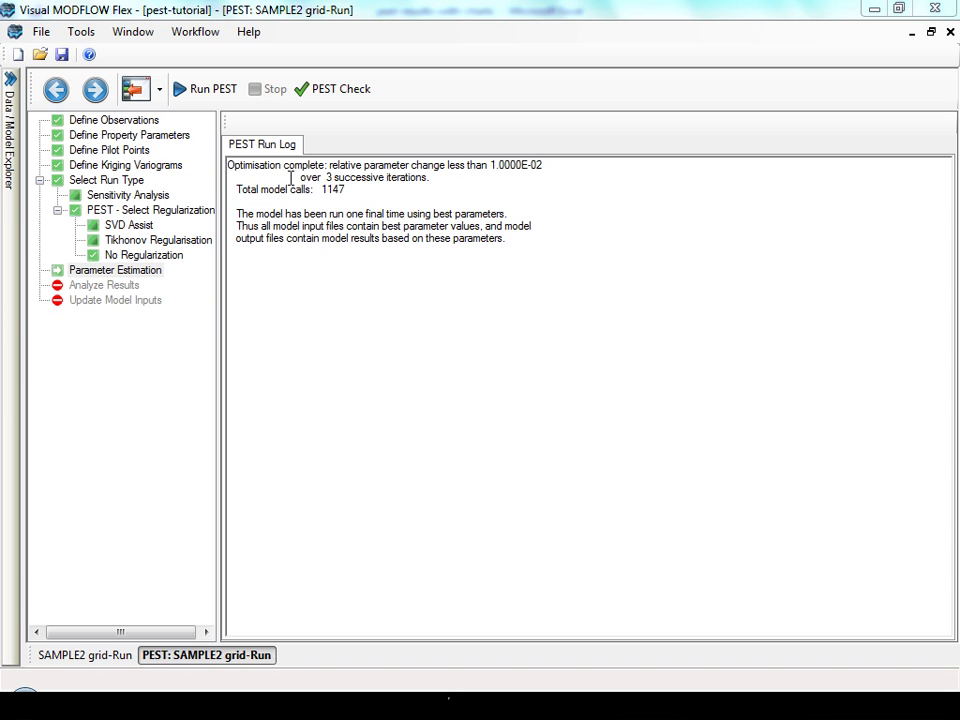
# - Review the PEST.REC run record, PEST.SEO and PEST.SEN sensitivities, and PEST.RES residuals for 21 observations
pyautogui.click(95, 89)
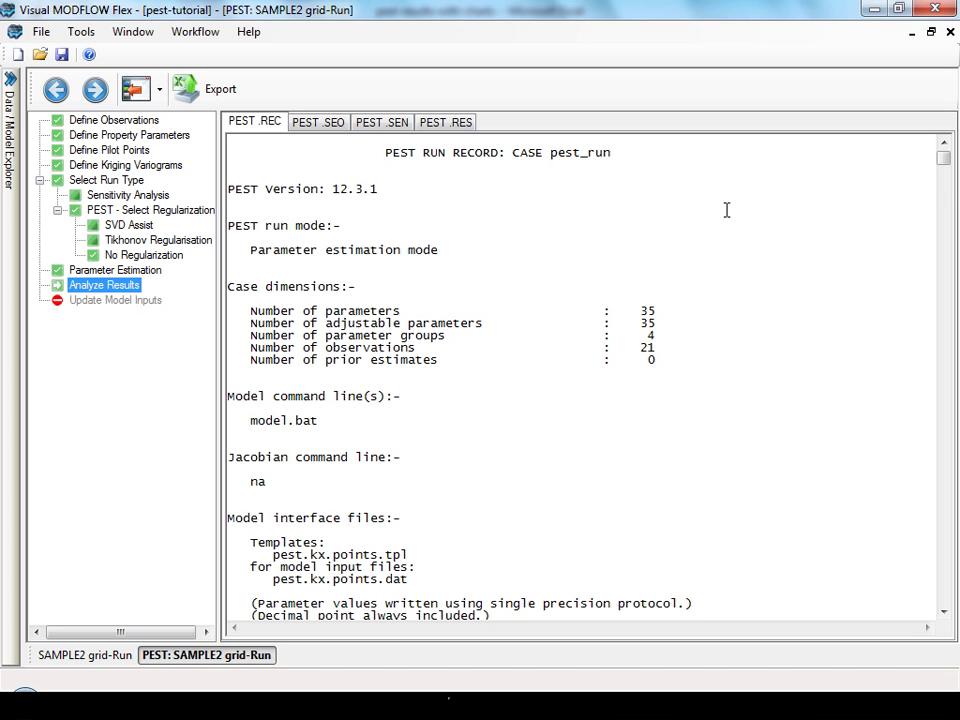
pyautogui.moveTo(943, 156); pyautogui.dragTo(943, 292)
pyautogui.click(318, 121)
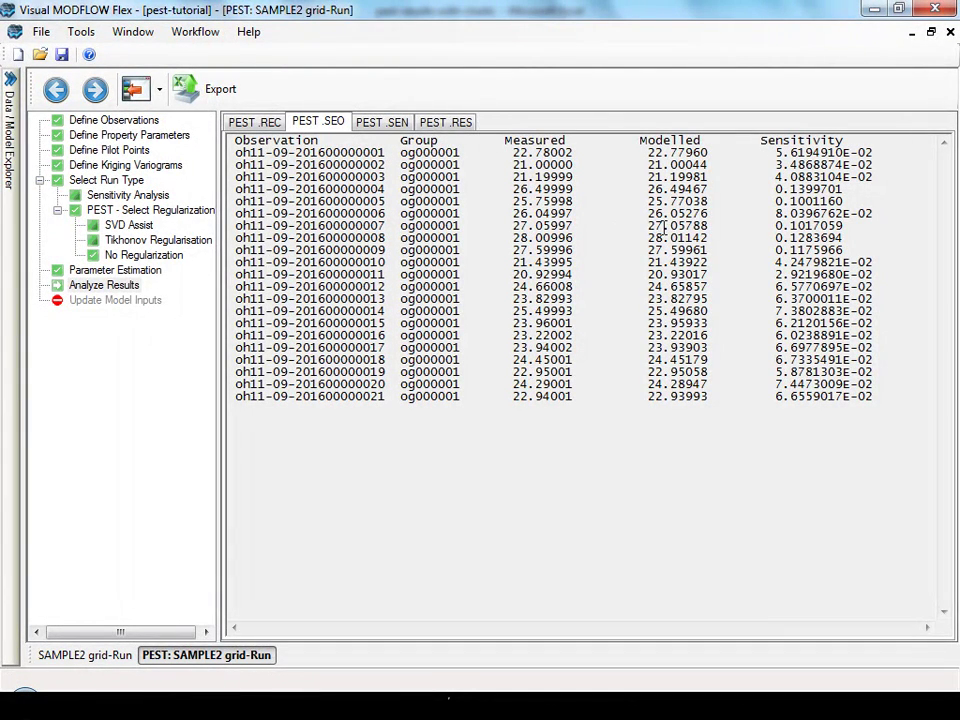
pyautogui.click(385, 122)
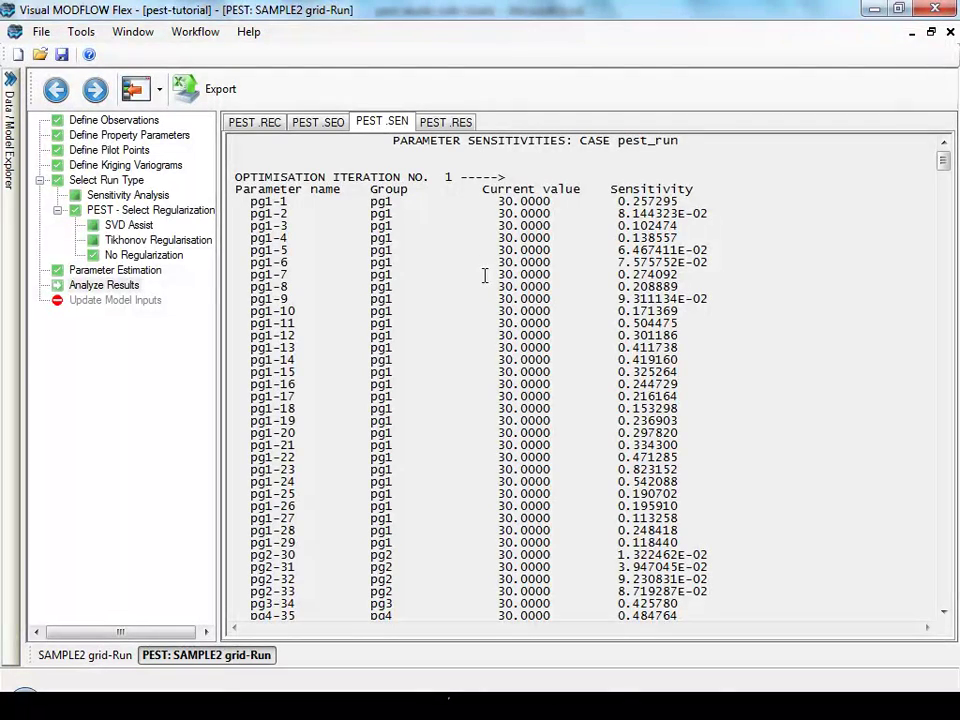
pyautogui.click(446, 121)
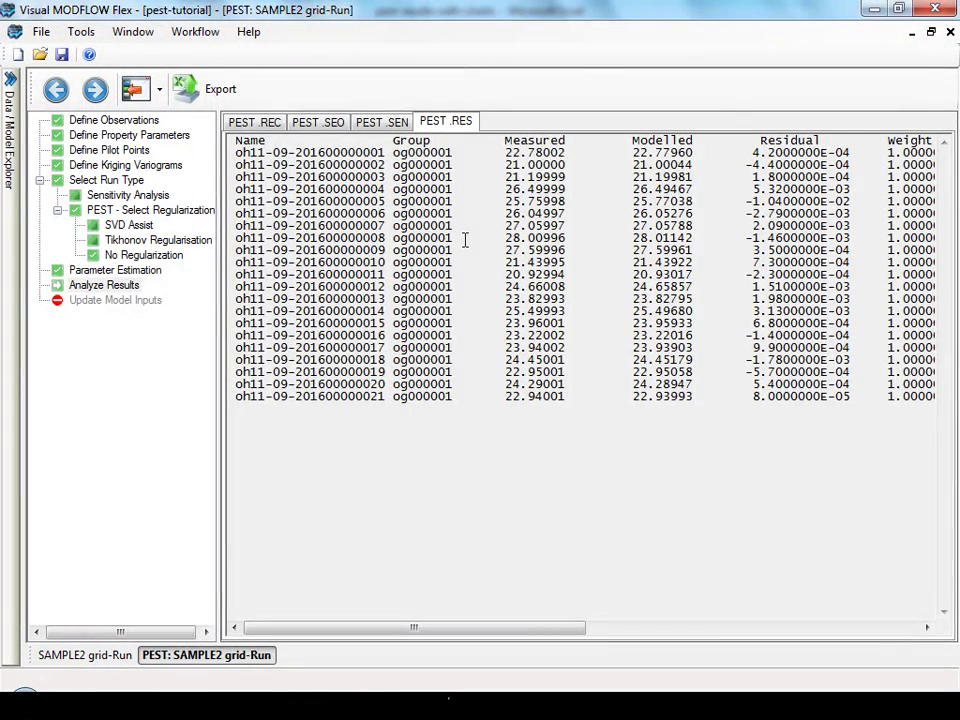
pyautogui.moveTo(475, 631); pyautogui.dragTo(433, 612)
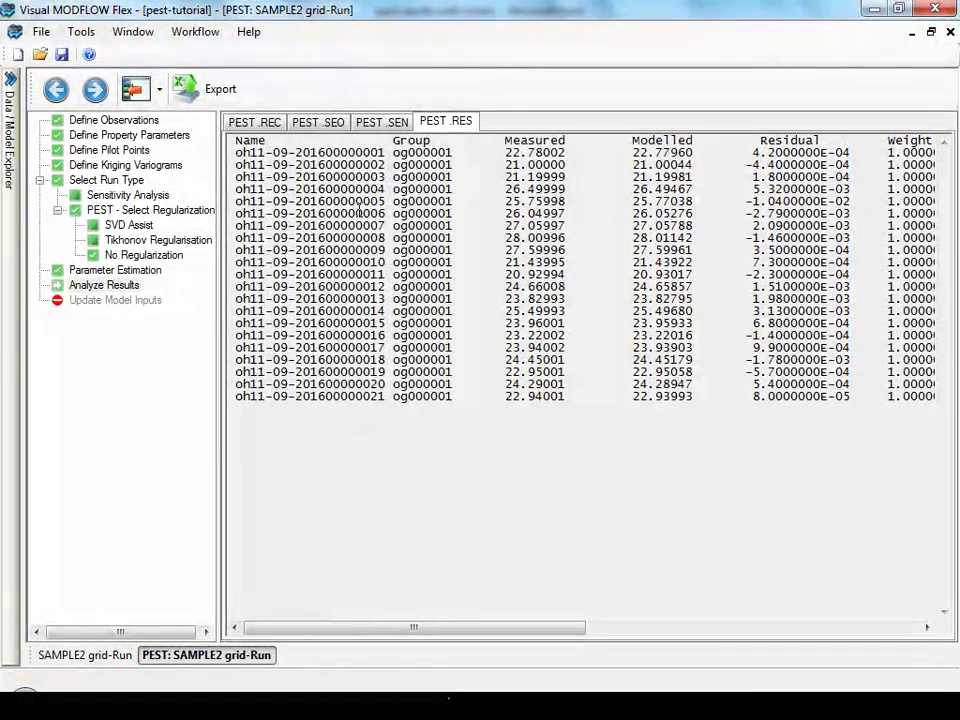
# - Export the PEST results to the output folder and bring up the pest-results-with-charts workbook
pyautogui.click(218, 92)
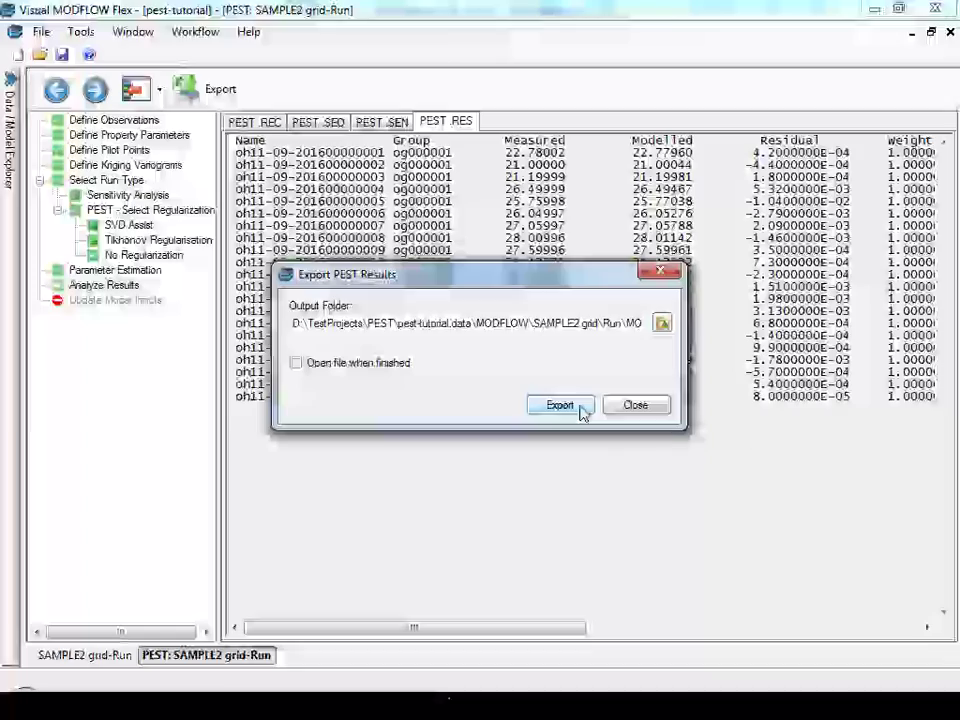
pyautogui.click(649, 406)
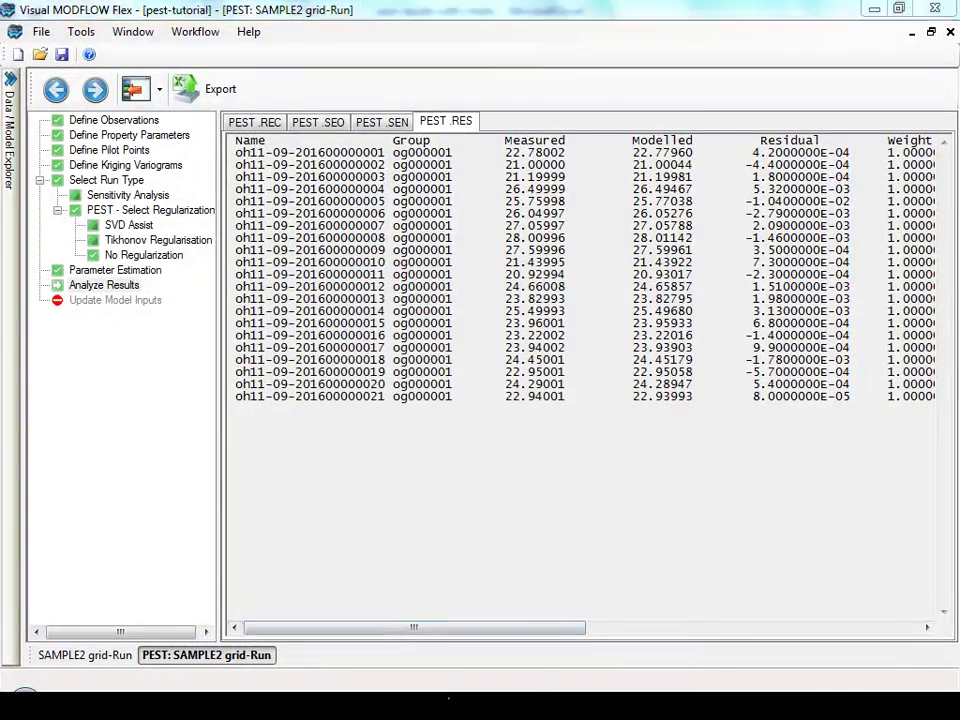
pyautogui.click(546, 686)
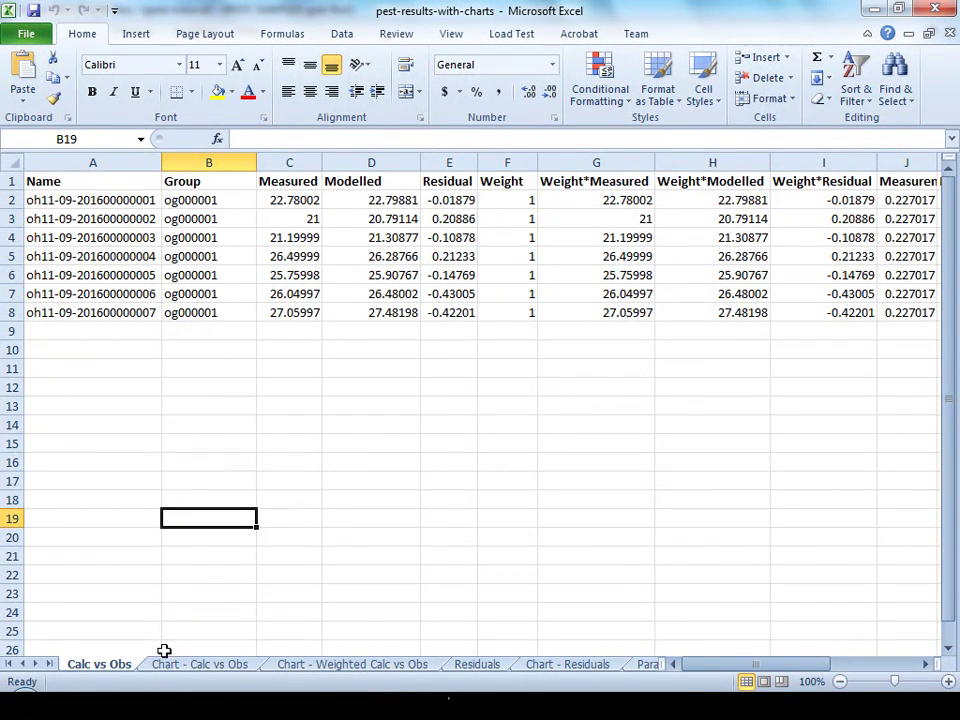
# - Browse the Calc vs Obs chart, Residuals sheet and chart, and Parameters Values sheet and chart
pyautogui.click(190, 668)
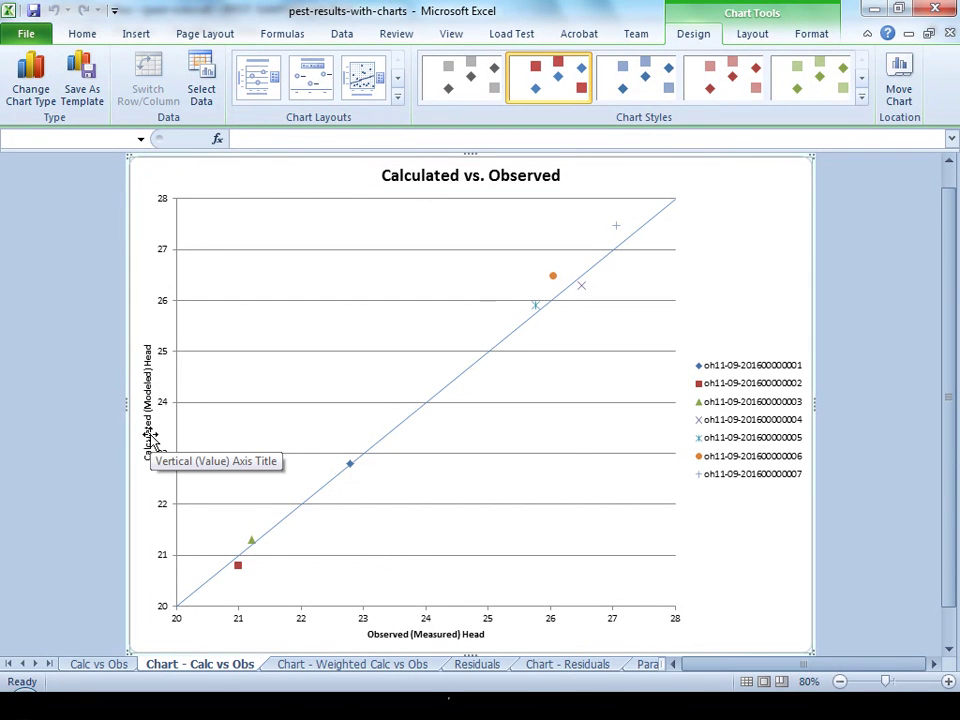
pyautogui.click(484, 670)
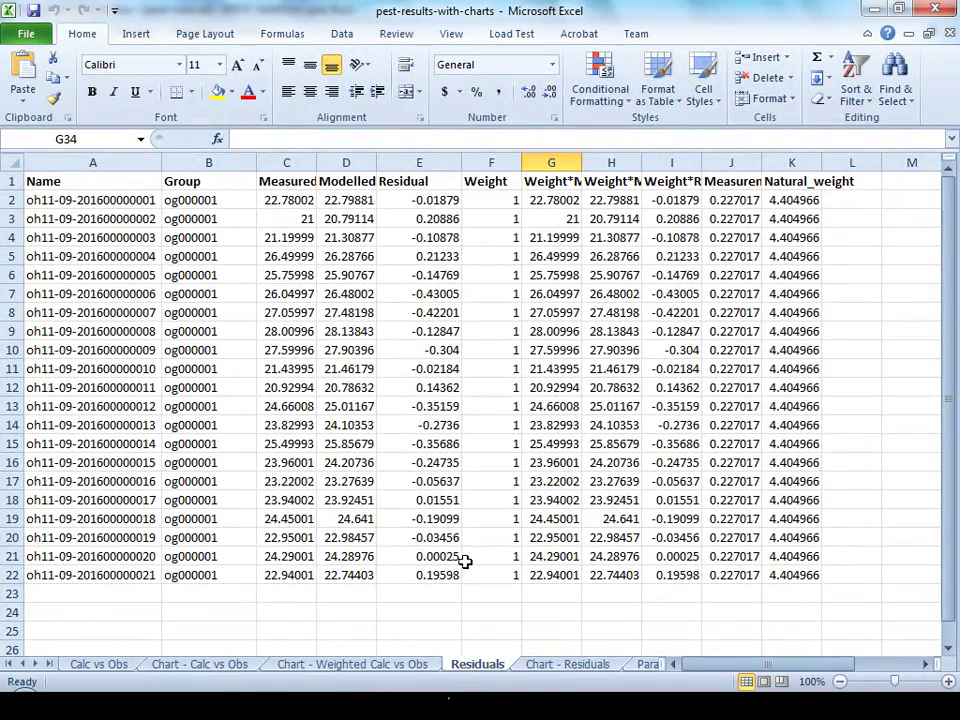
pyautogui.click(555, 665)
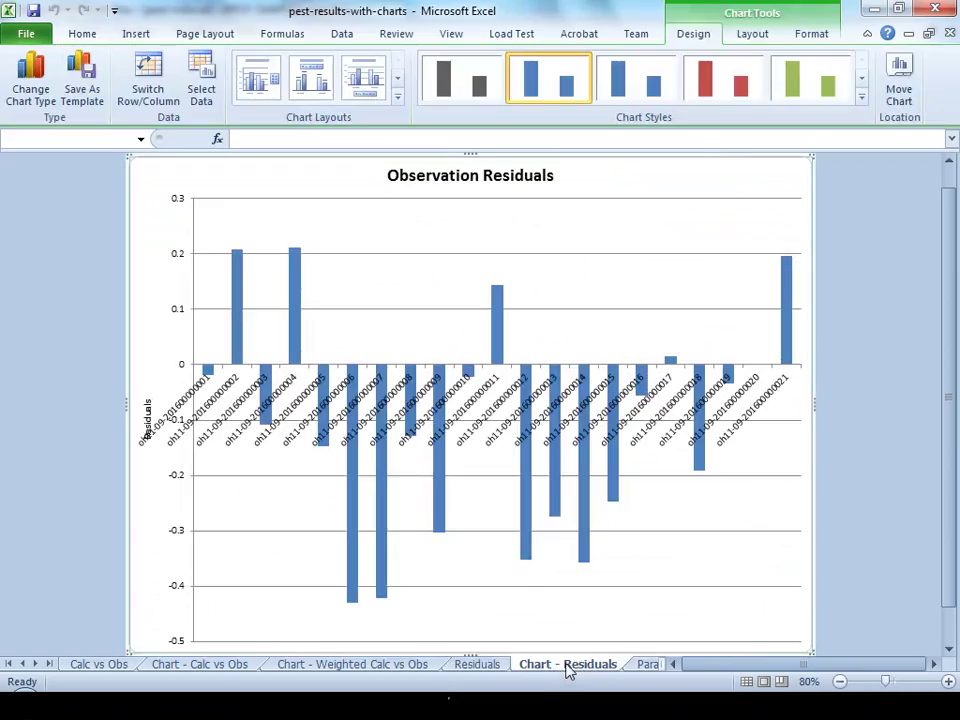
pyautogui.moveTo(445, 538)
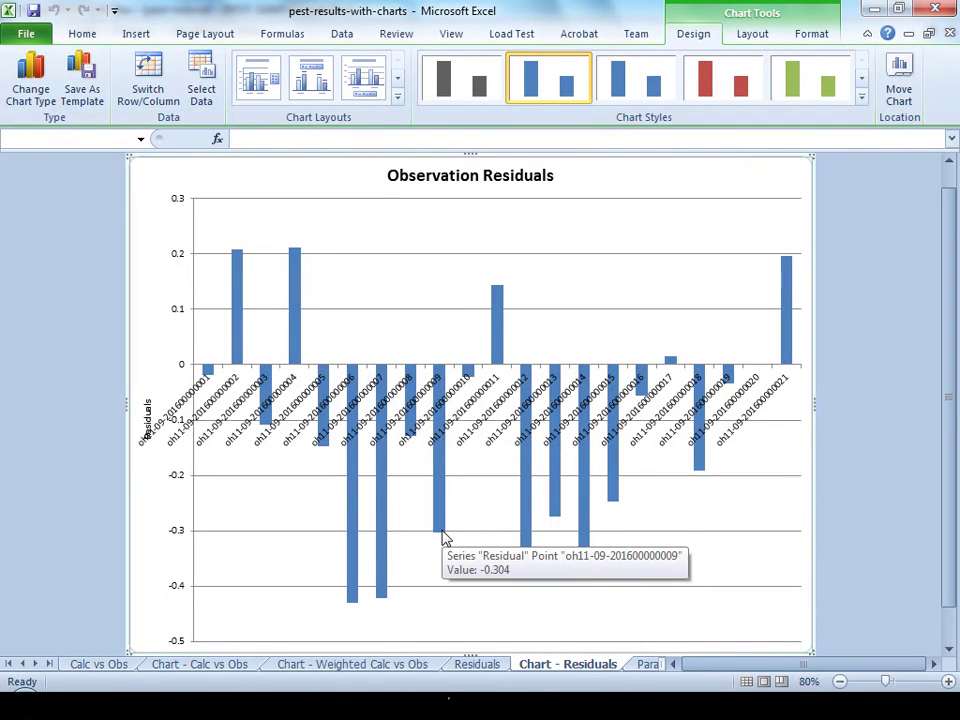
pyautogui.click(649, 665)
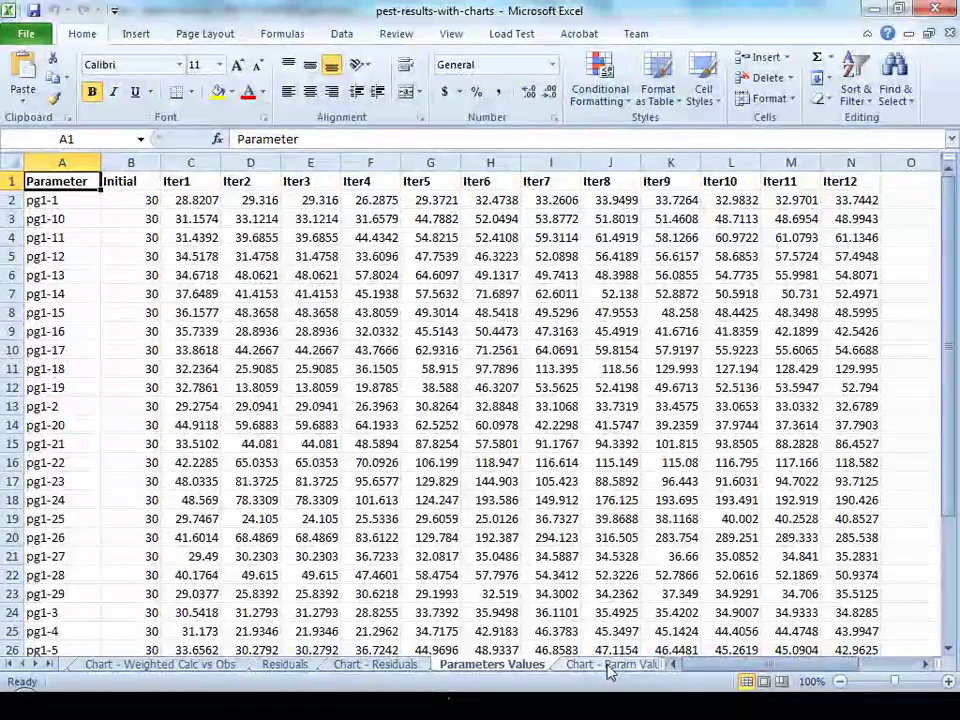
pyautogui.click(608, 665)
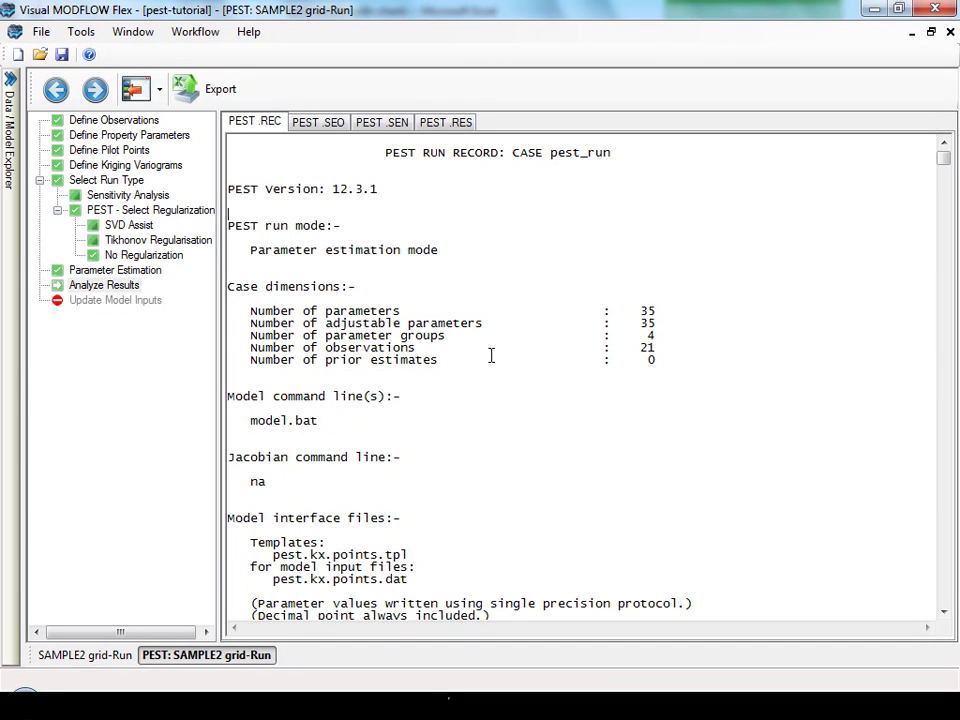
# - Update the model with the PEST results, creating run SAMPLE2 grid-Run1
pyautogui.click(95, 90)
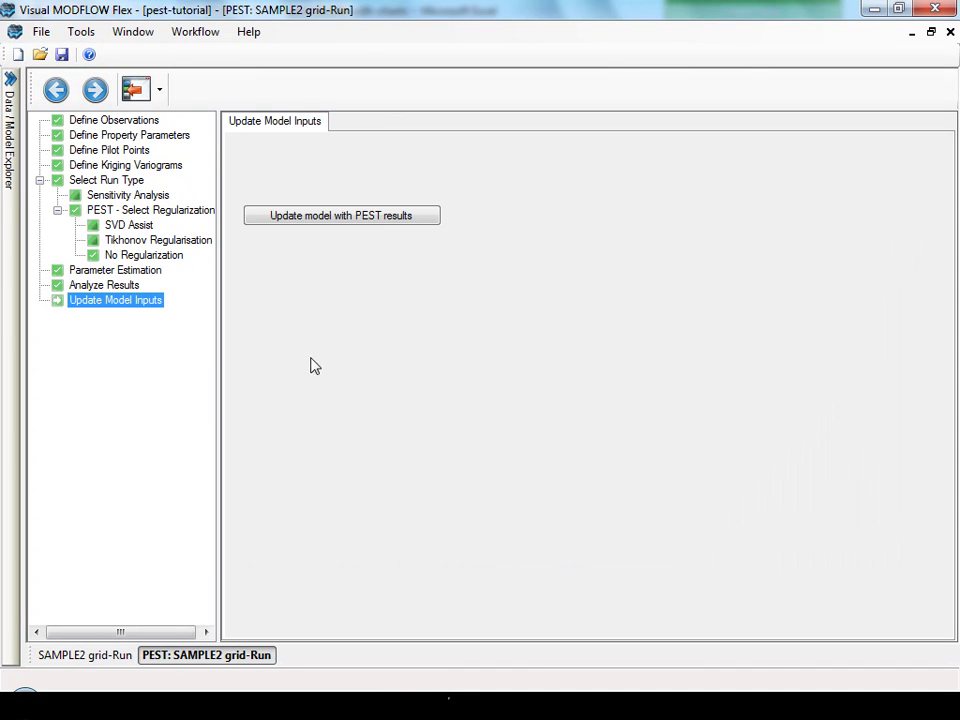
pyautogui.click(372, 217)
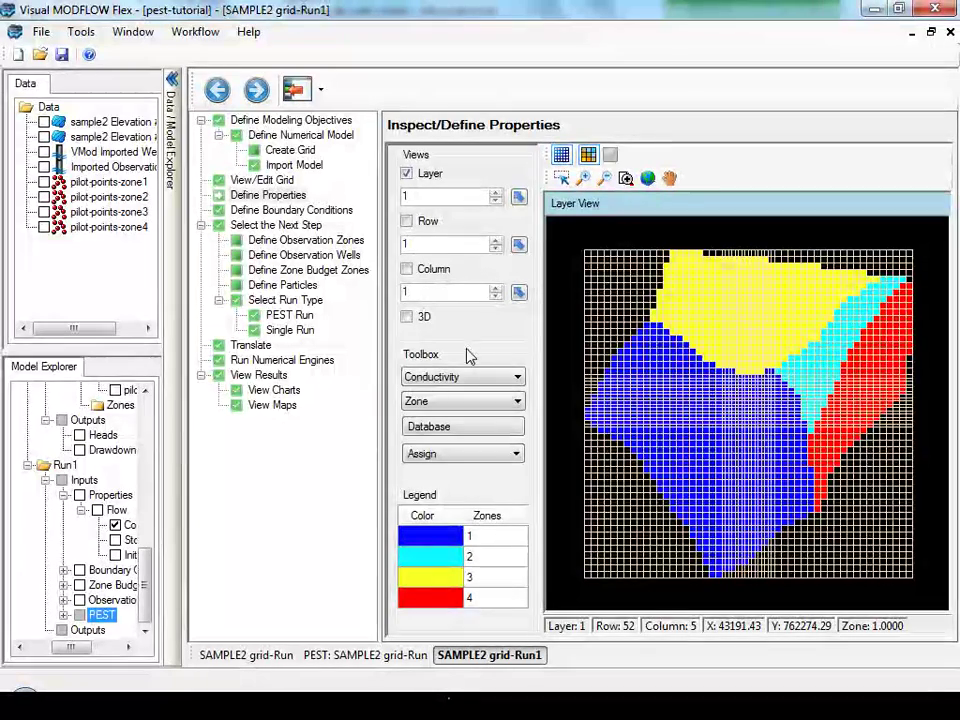
# - Keep Conductivity as the displayed property and colour the Run1 layer map by Kx
pyautogui.click(466, 385)
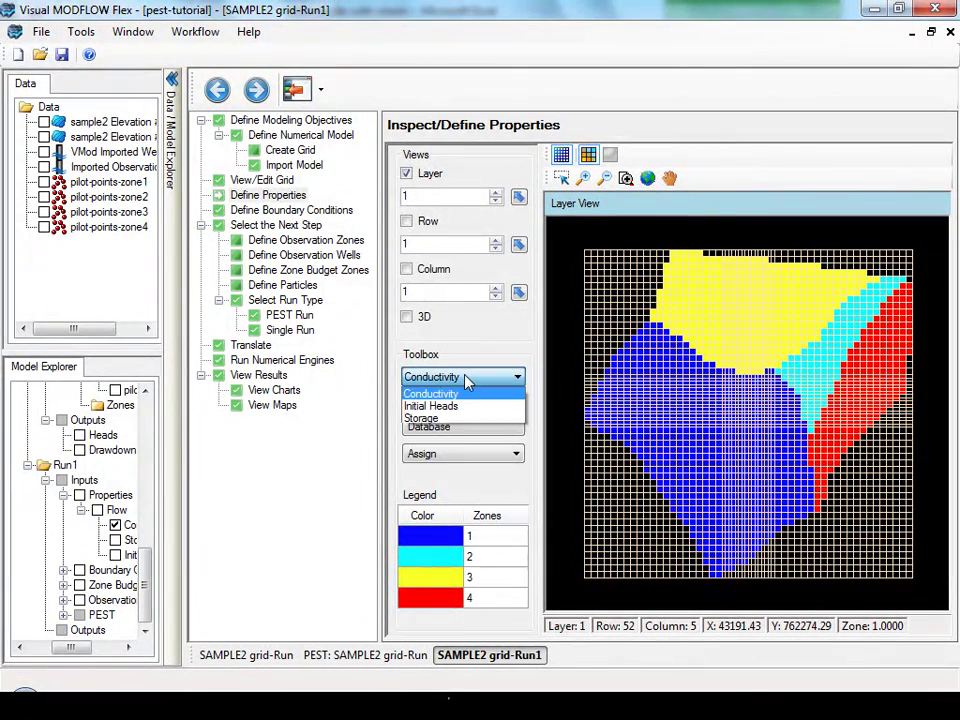
pyautogui.click(445, 390)
pyautogui.click(450, 401)
pyautogui.click(442, 430)
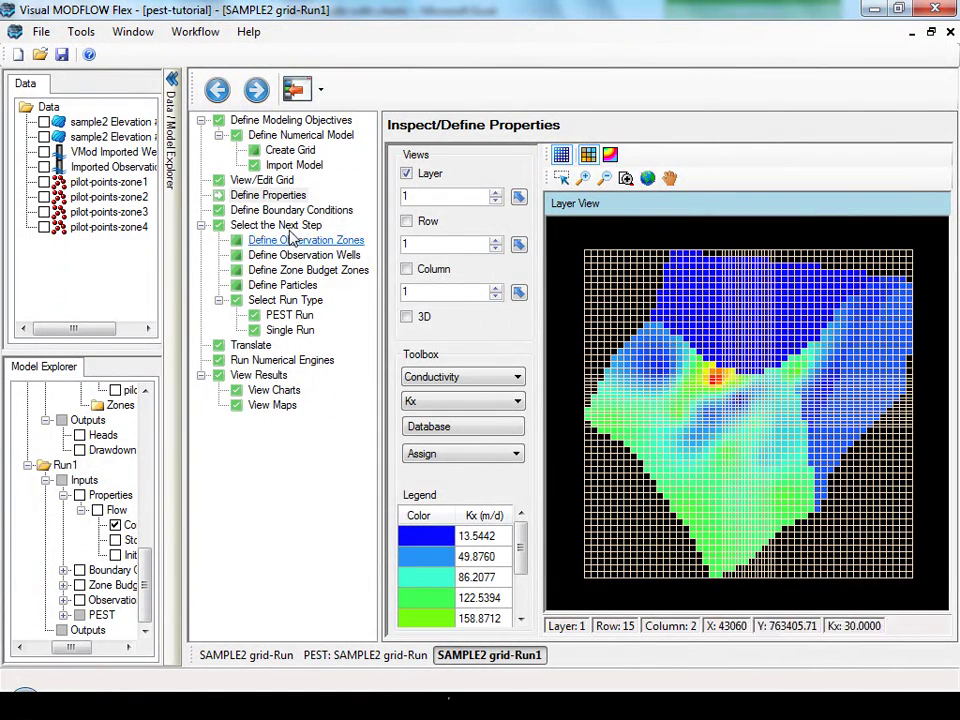
# - Translate SAMPLE2 grid-Run1 and run MODFLOW-2000 to normal termination
pyautogui.click(250, 346)
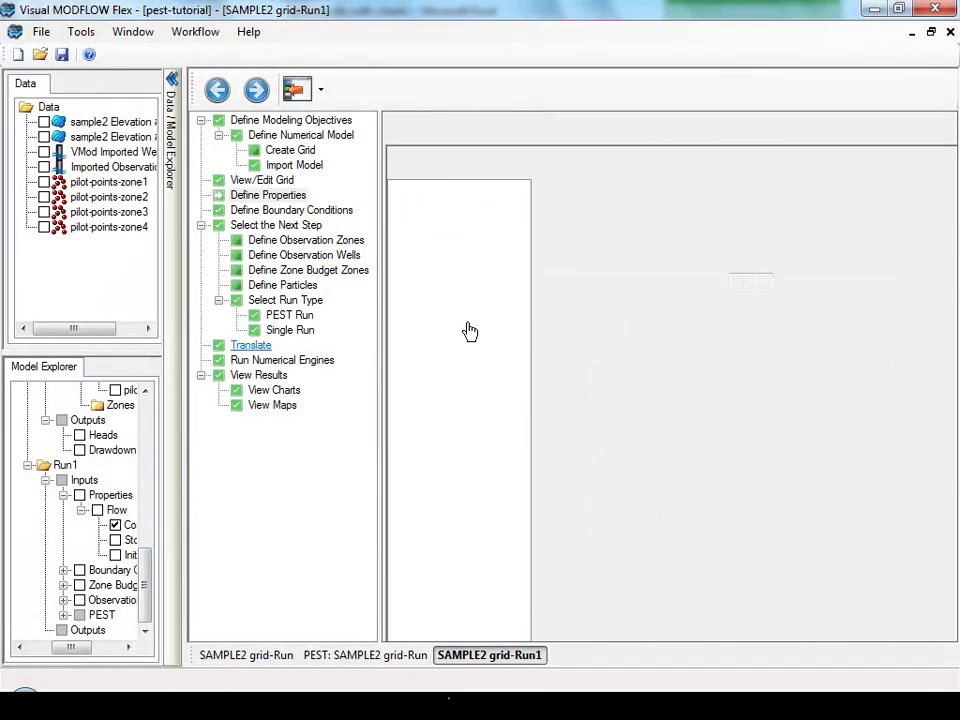
pyautogui.click(366, 89)
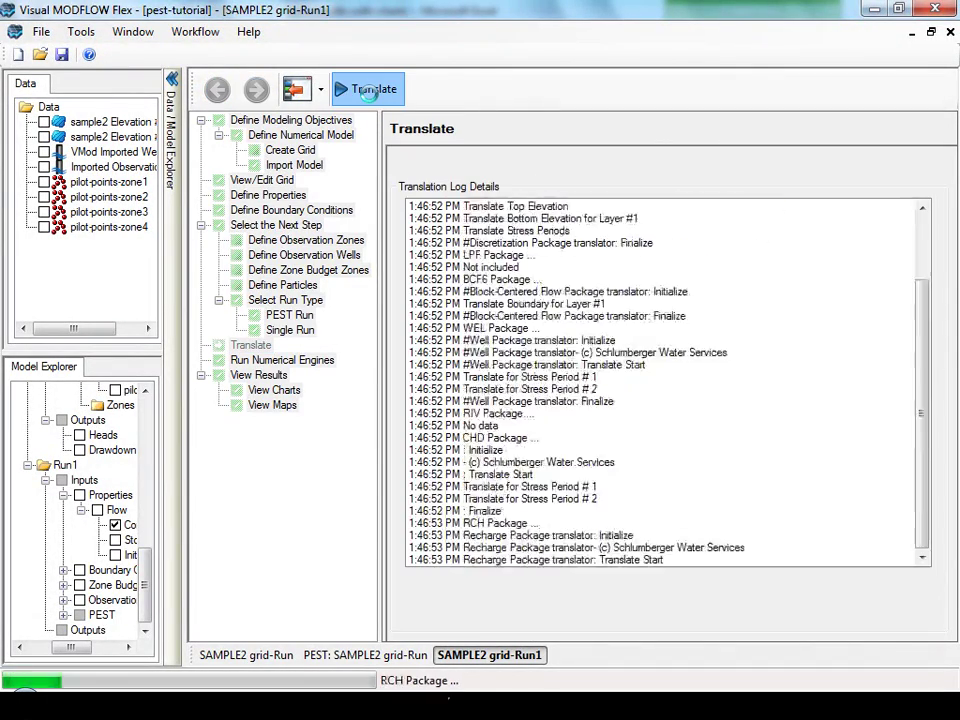
pyautogui.click(256, 89)
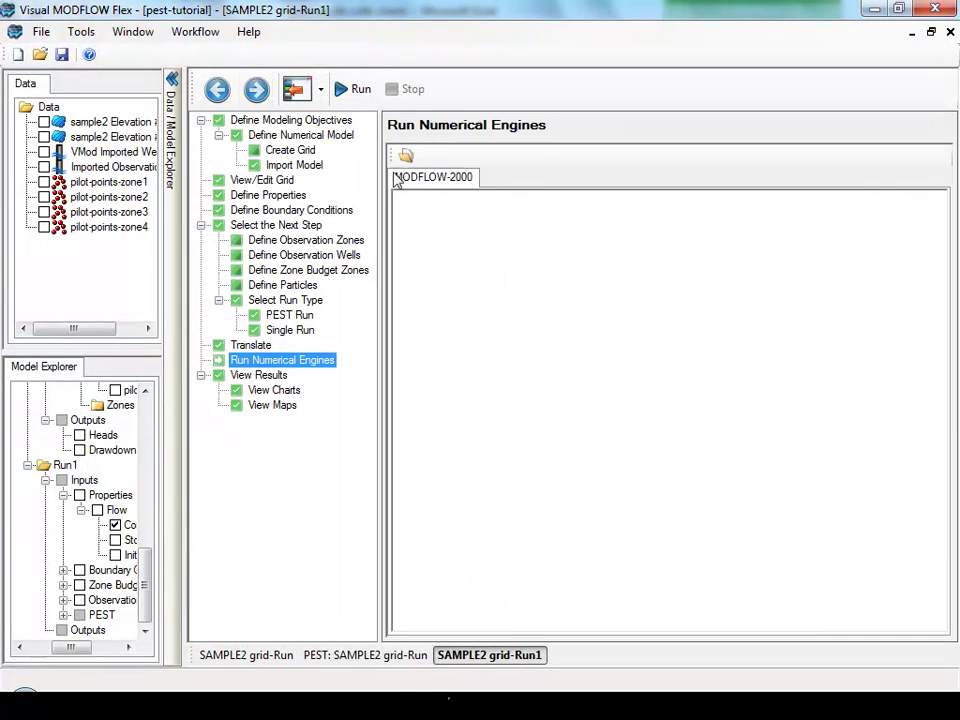
pyautogui.click(360, 90)
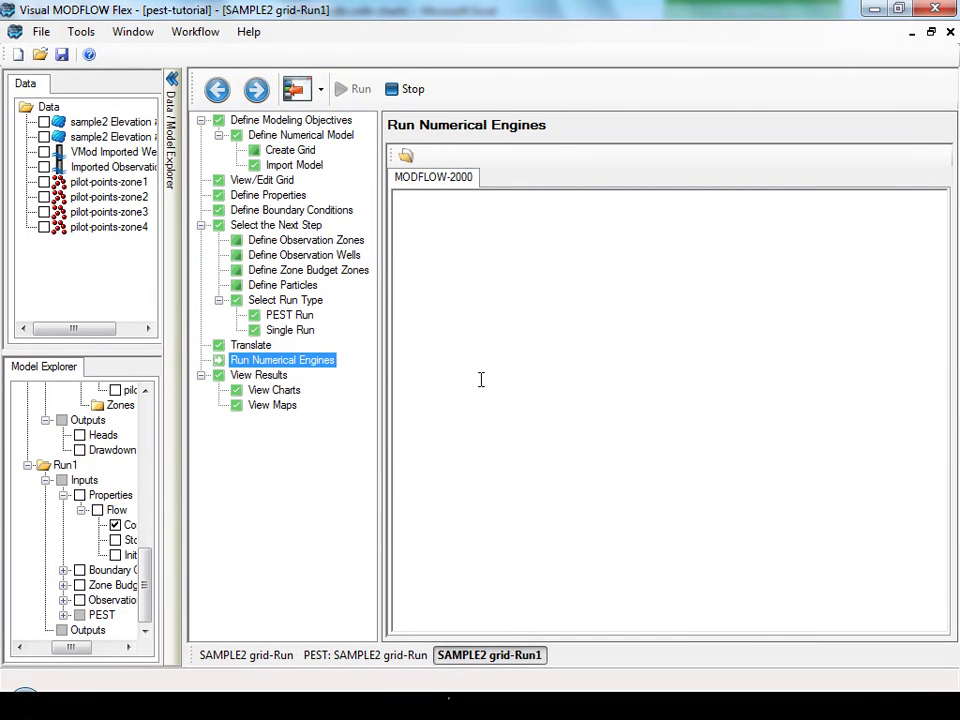
pyautogui.click(256, 89)
# - Chart Run1 calculated versus observed heads for all observations, giving a 0.0025 m residual mean
pyautogui.click(508, 266)
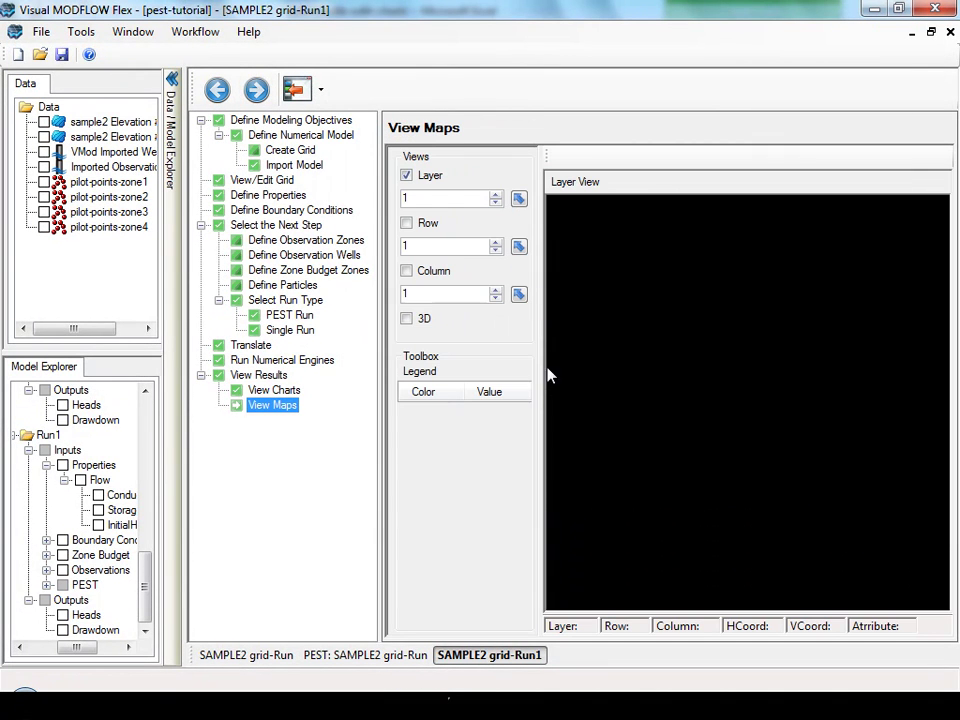
pyautogui.click(62, 615)
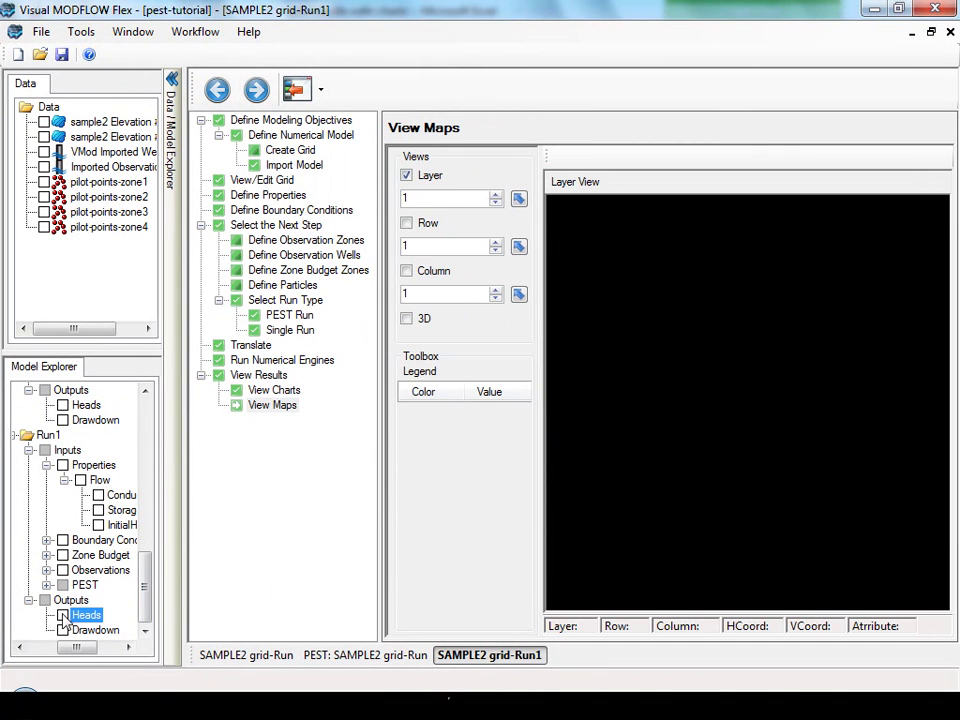
pyautogui.click(280, 390)
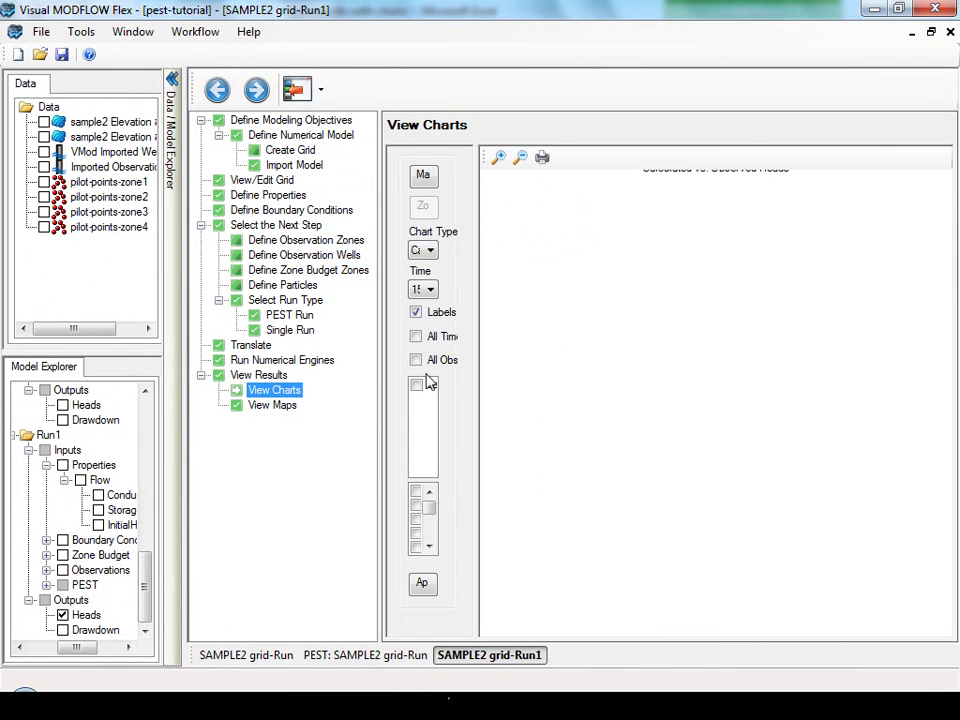
pyautogui.click(416, 360)
pyautogui.click(422, 585)
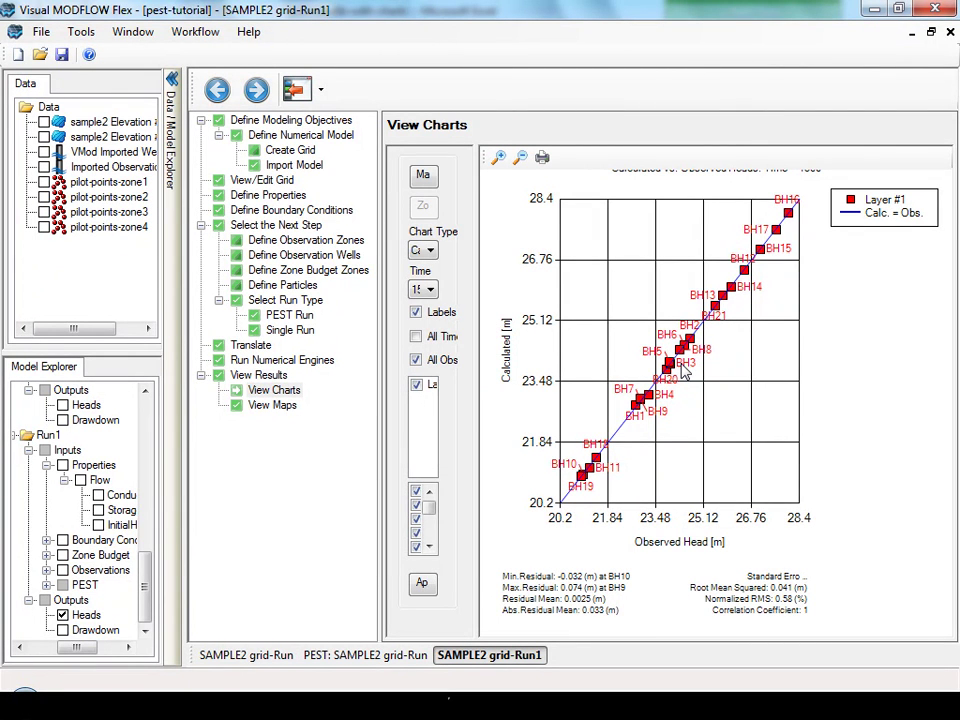
# - Set the PEST run to Preferred Homogenous Tikhonov regularisation
pyautogui.click(340, 658)
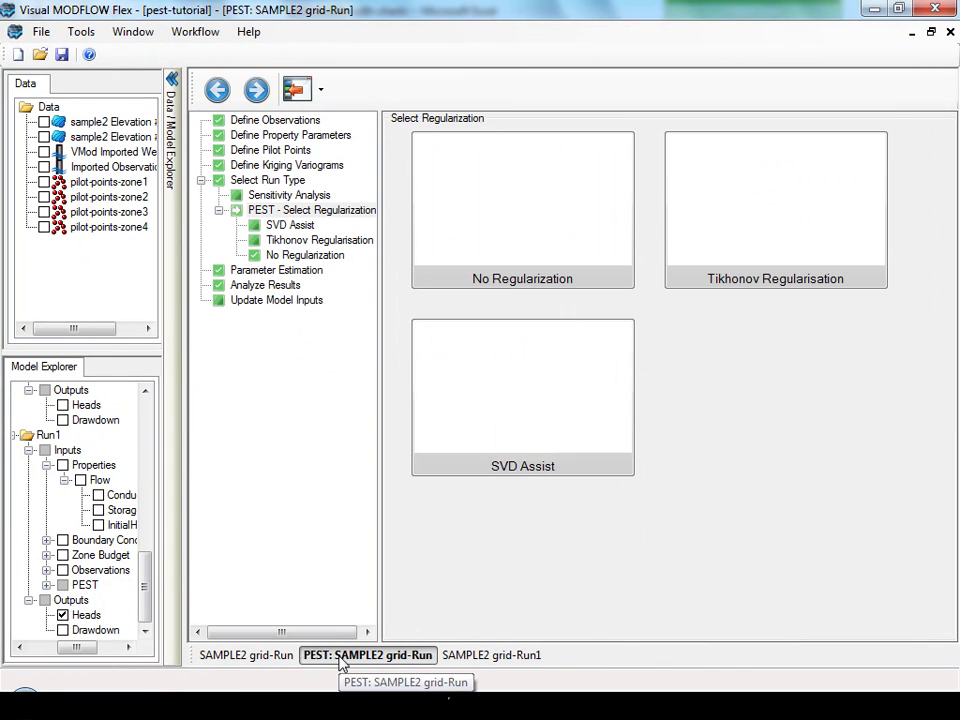
pyautogui.click(782, 224)
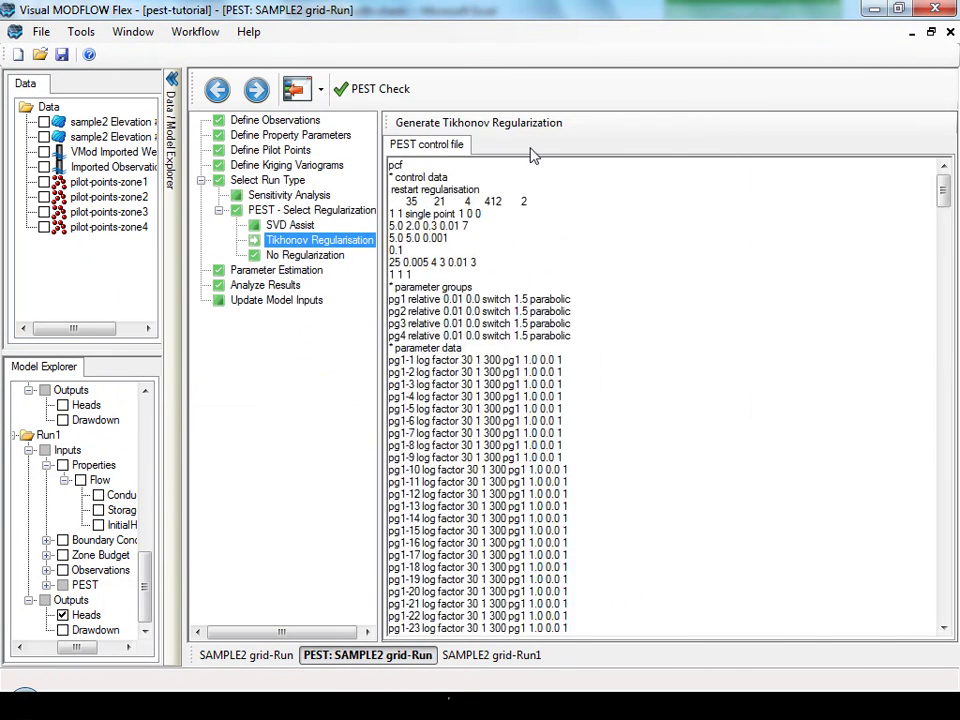
pyautogui.click(502, 124)
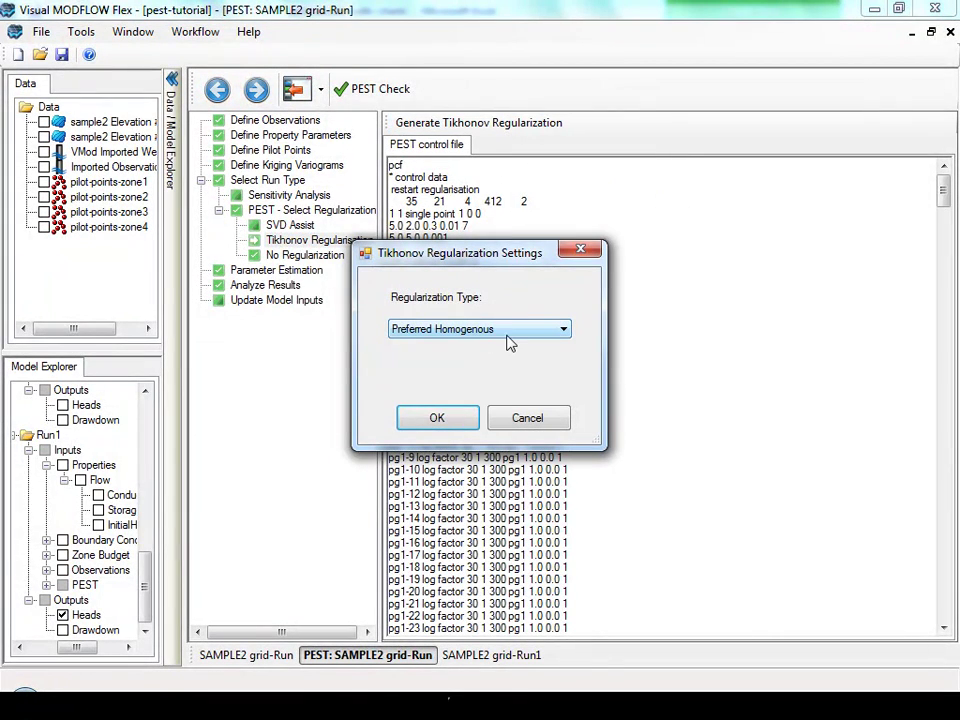
pyautogui.click(433, 420)
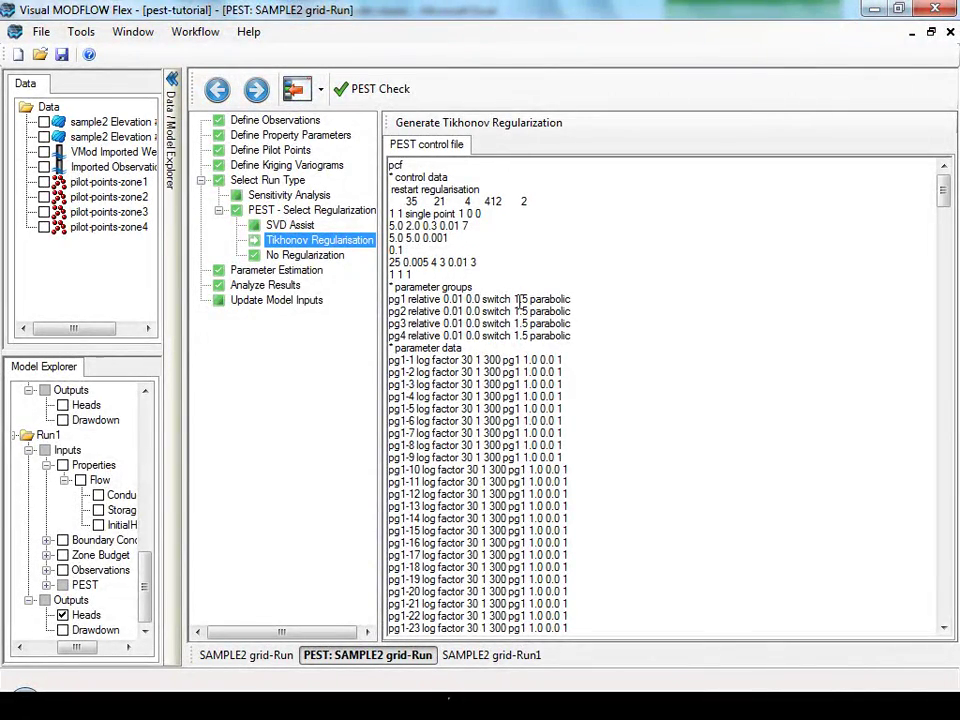
# - Confirm the PEST setup passes the error check and move on to Parameter Estimation
pyautogui.click(381, 92)
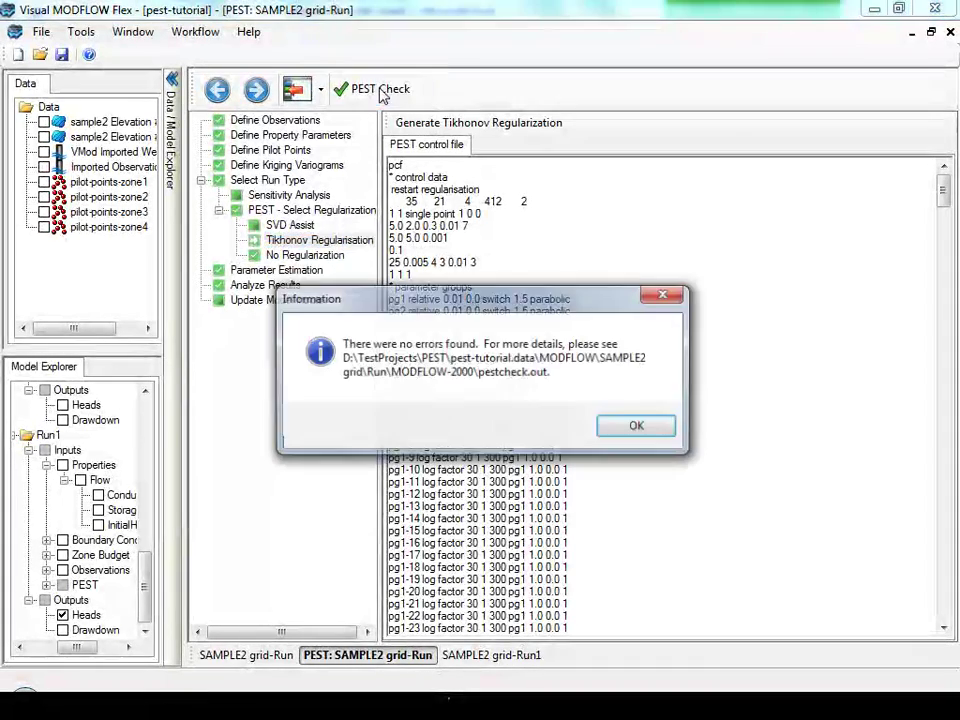
pyautogui.click(655, 428)
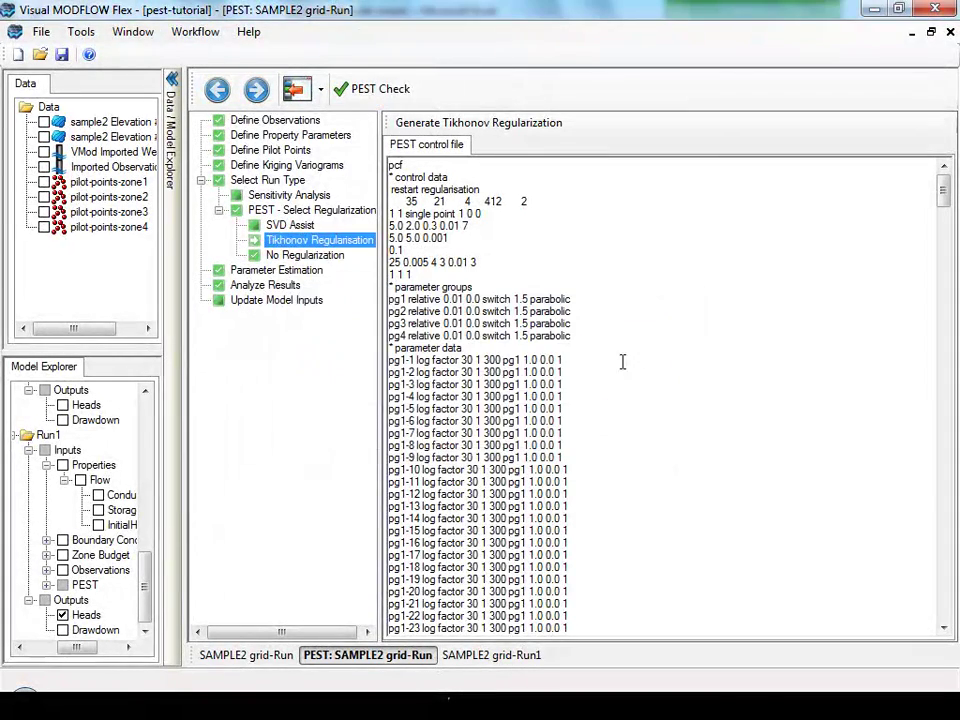
pyautogui.click(256, 90)
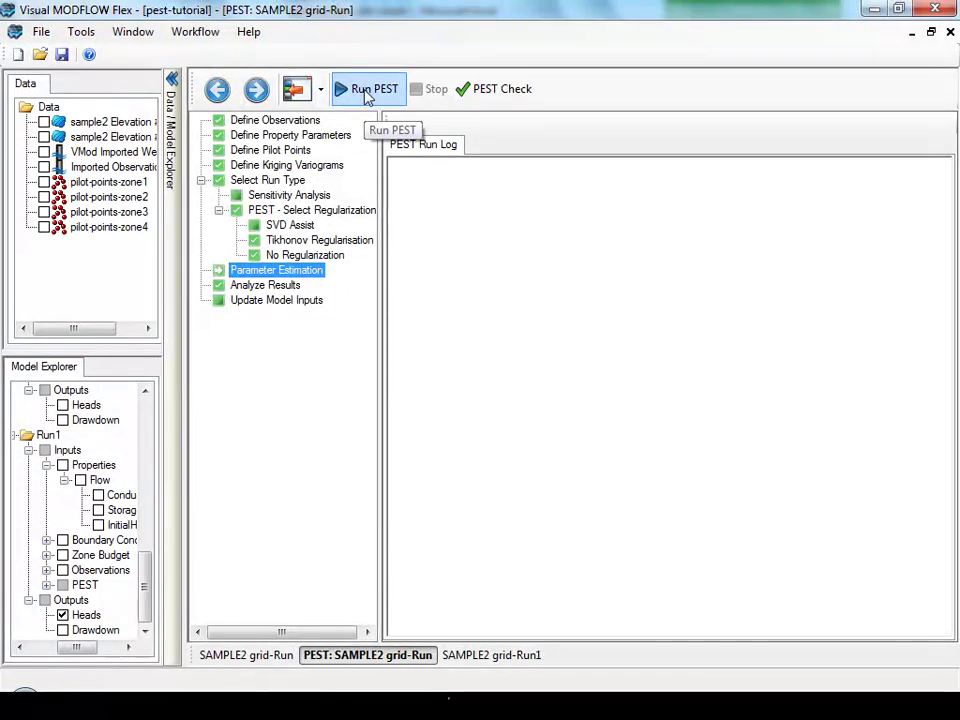
# - Run the regularised PEST optimisation to completion, then continue to Analyze Results
pyautogui.click(368, 97)
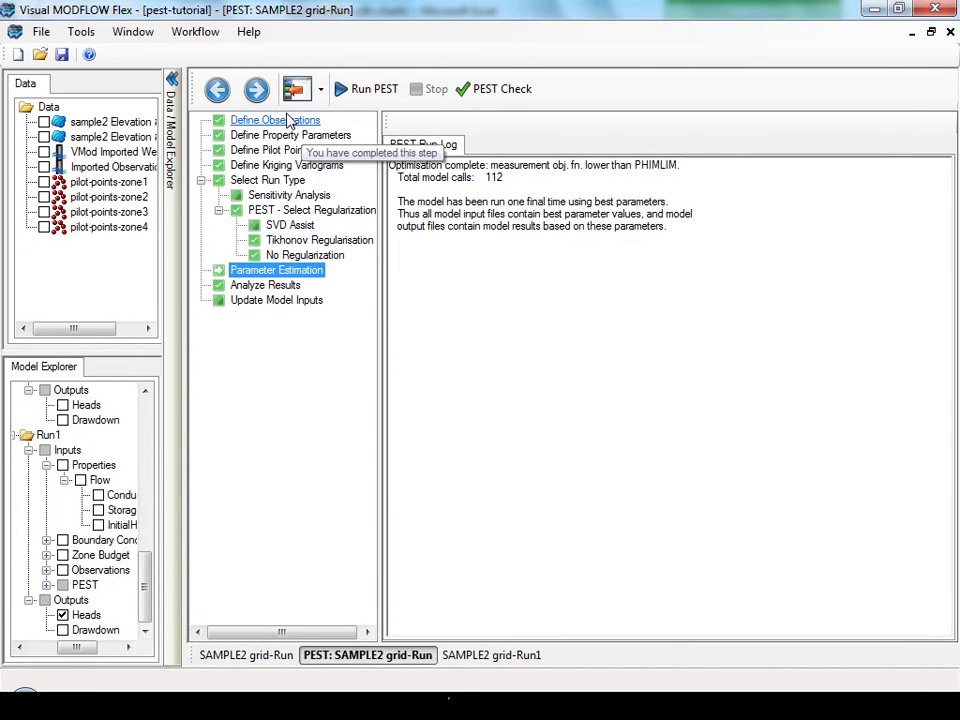
pyautogui.click(258, 90)
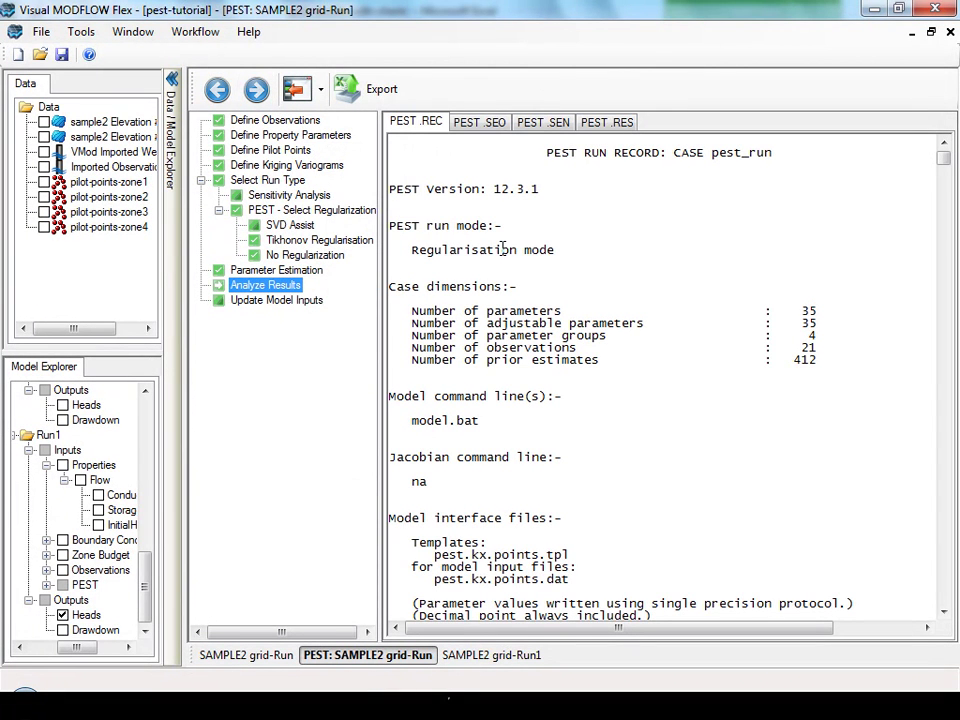
pyautogui.click(669, 221)
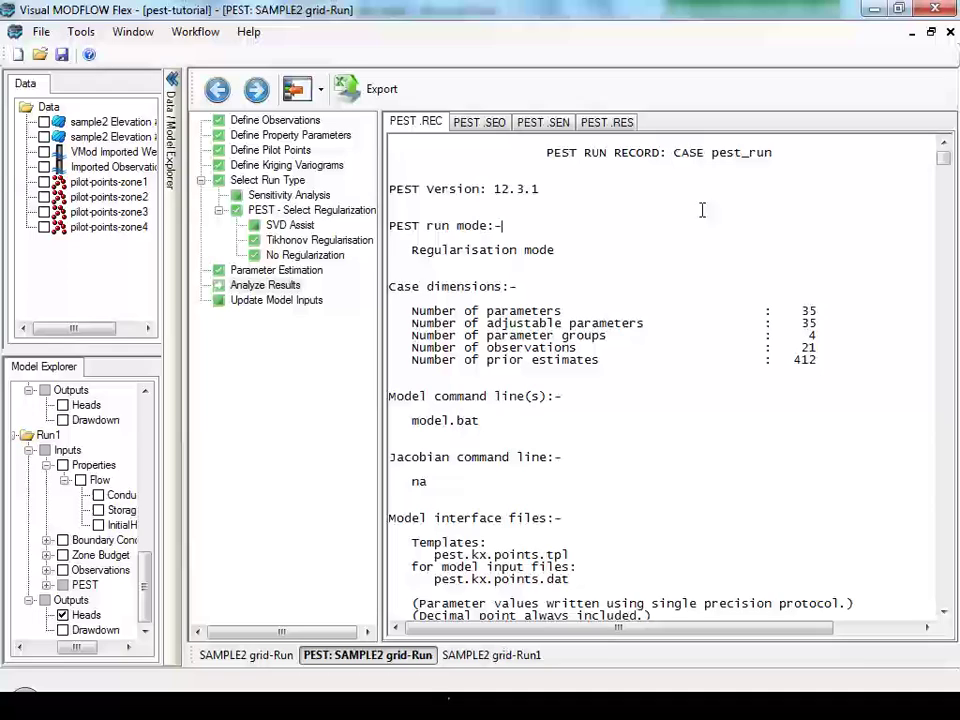
pyautogui.click(480, 126)
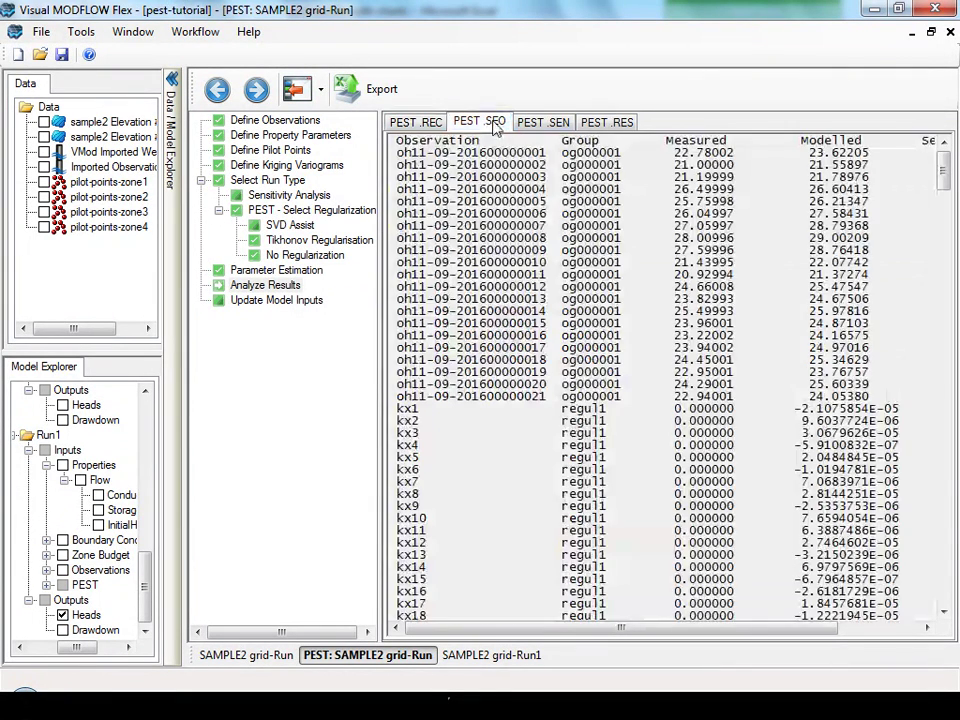
pyautogui.click(557, 123)
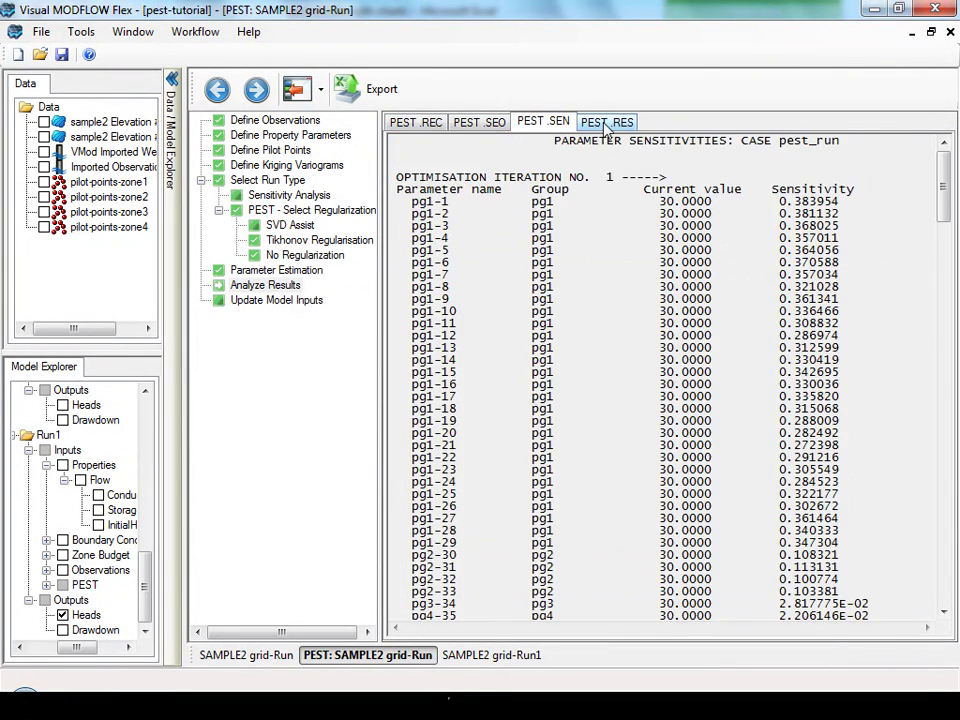
pyautogui.click(605, 124)
pyautogui.click(438, 123)
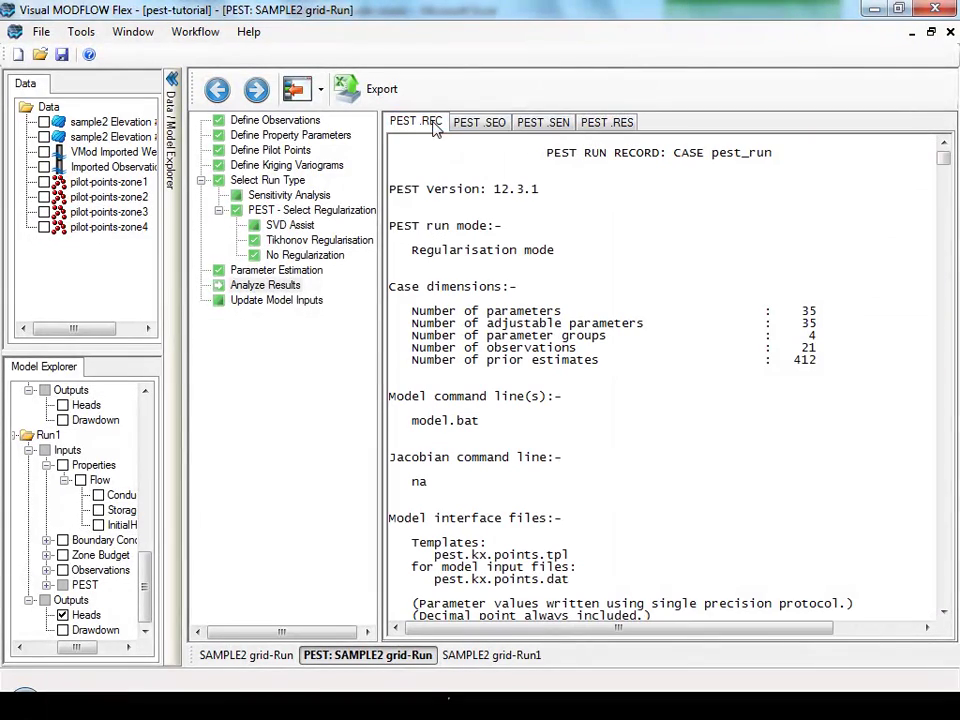